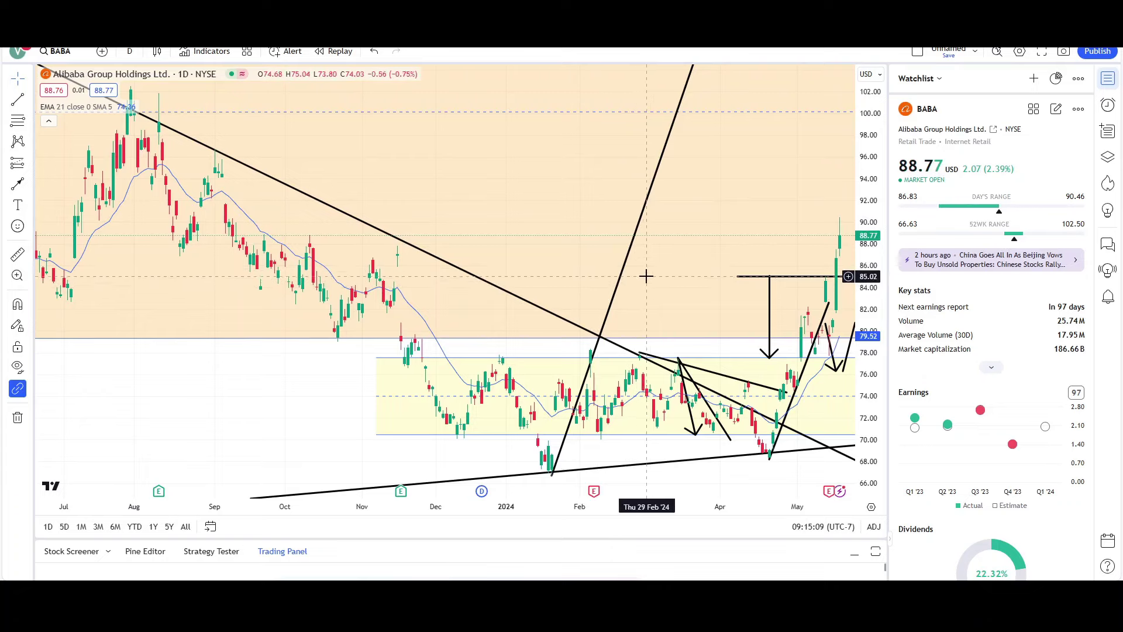
- Pan and zoom across the annotated BABA daily chart to review the recent price action
left_click_drag(732, 198, 444, 241)
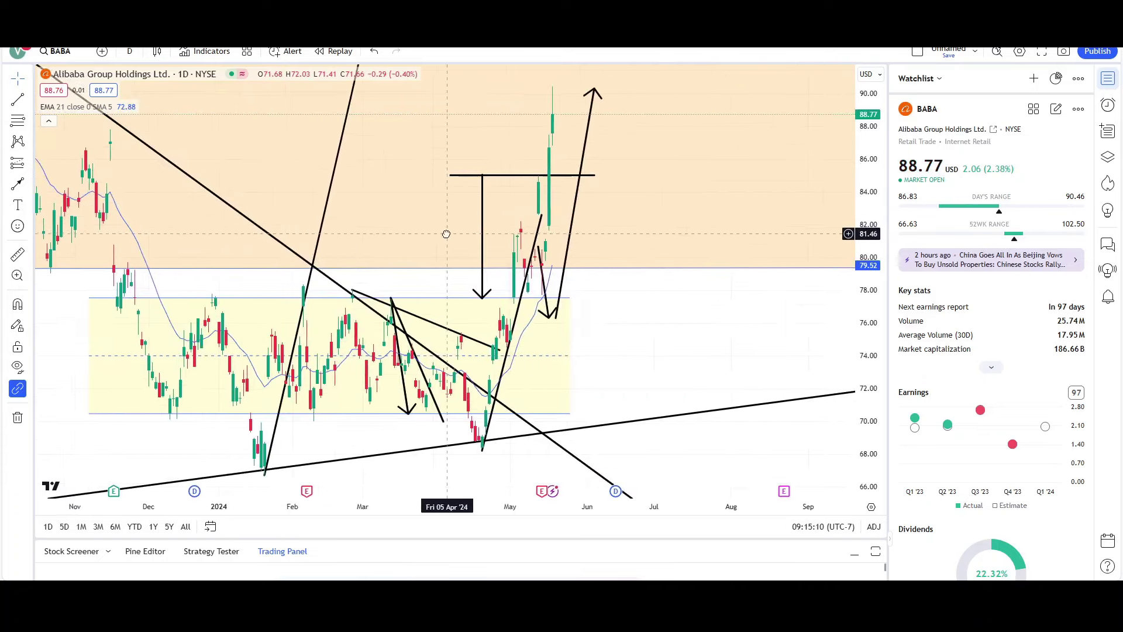
scroll(726, 249, "down", 3)
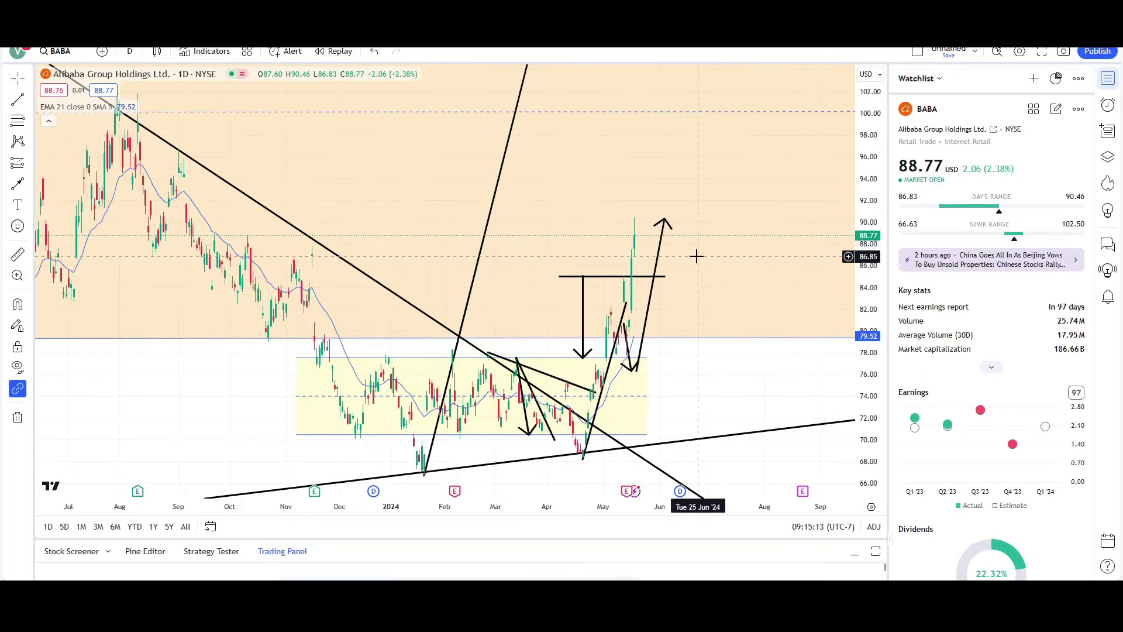
scroll(693, 256, "down", 2)
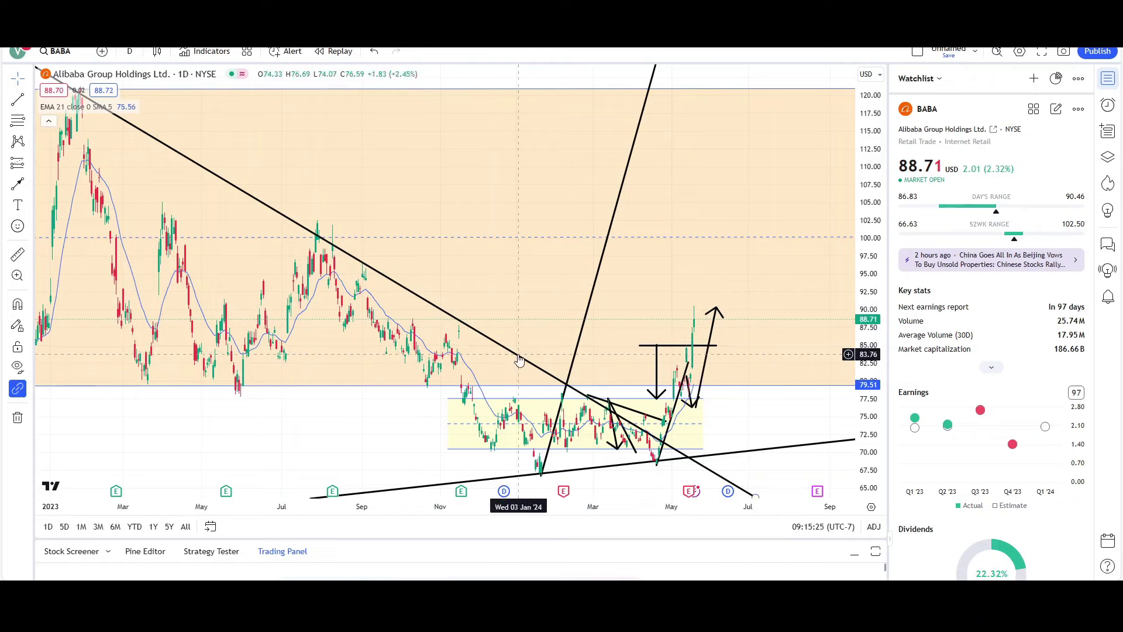
scroll(474, 350, "up", 5)
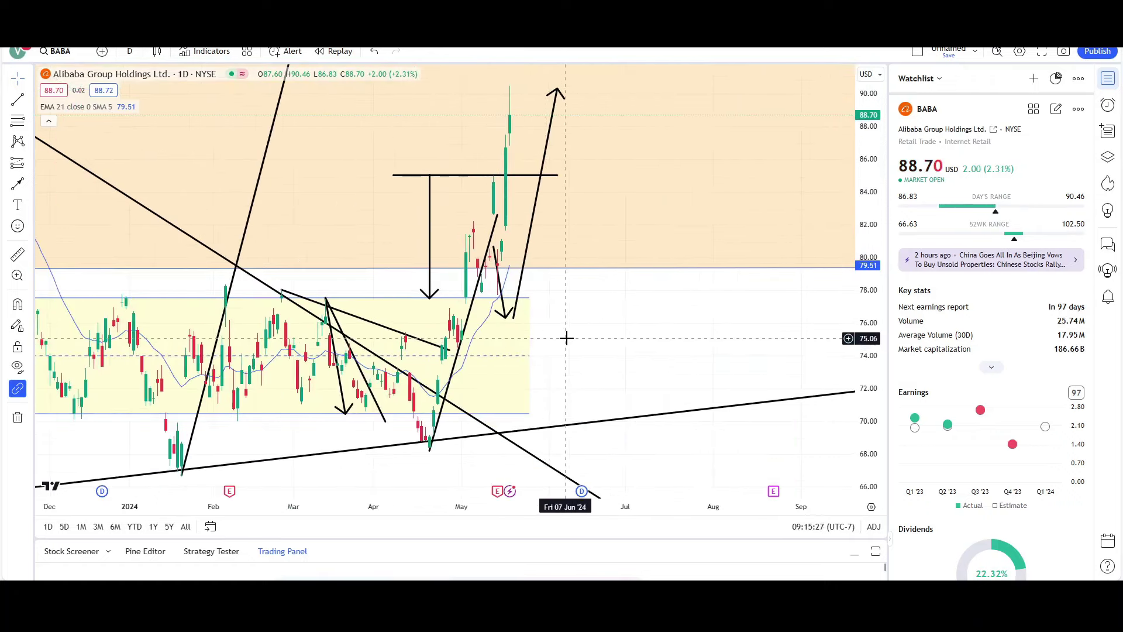
scroll(670, 336, "down", 2)
scroll(700, 324, "down", 2)
- Remove all drawings from the BABA chart and rescale the view onto the recent bars
right_click(641, 310)
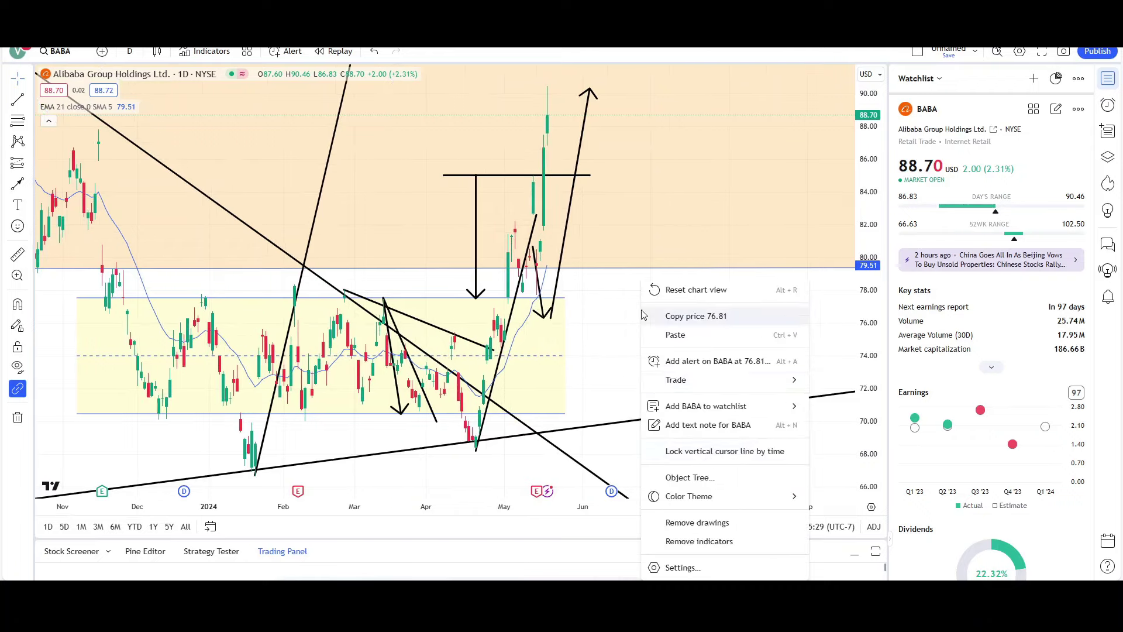
left_click(667, 522)
left_click_drag(635, 405, 715, 384)
left_click_drag(870, 222, 870, 316)
left_click_drag(745, 311, 783, 341)
scroll(805, 344, "down", 1)
scroll(778, 336, "up", 1)
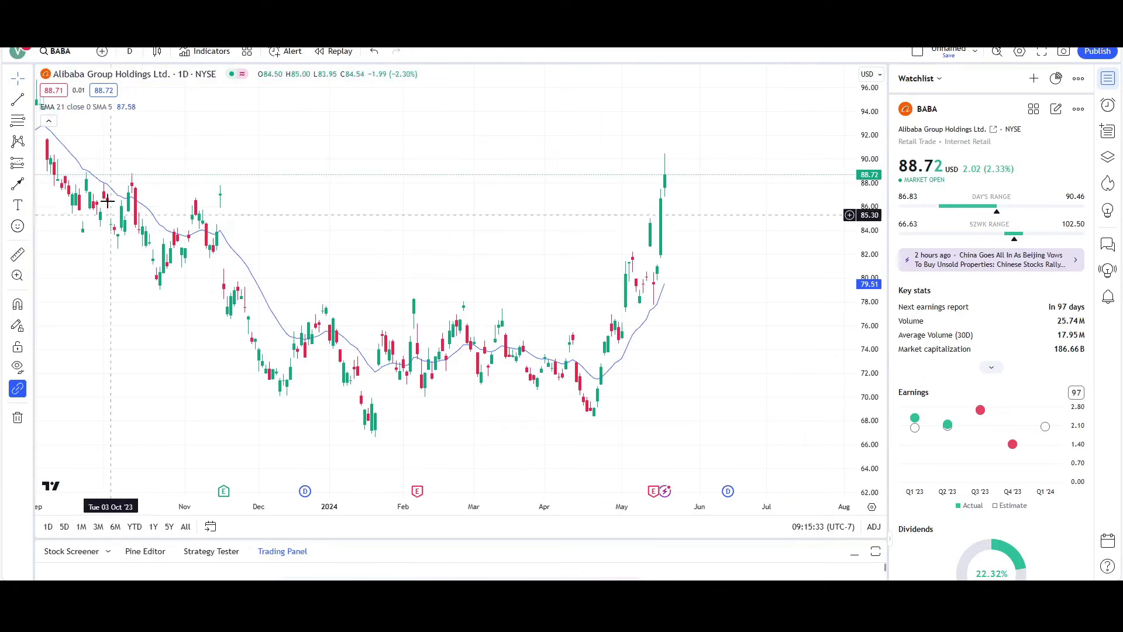
- Draw a parallel channel from 77.34 in November to mid-July, with its lower edge at 70.56
left_click(30, 105)
left_click(99, 344)
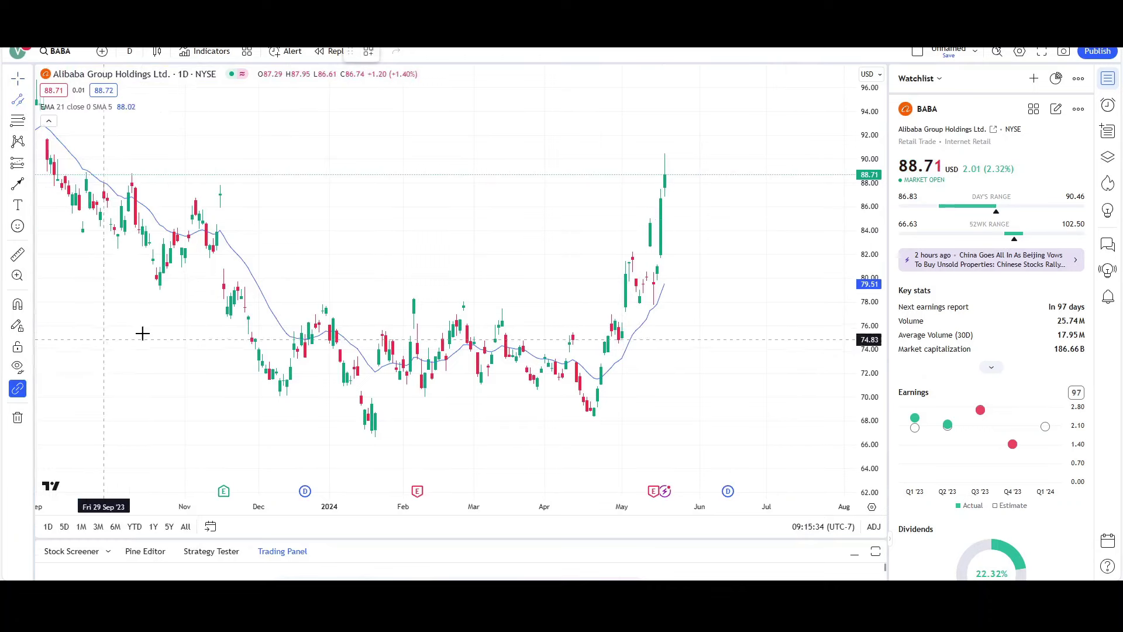
left_click(206, 309)
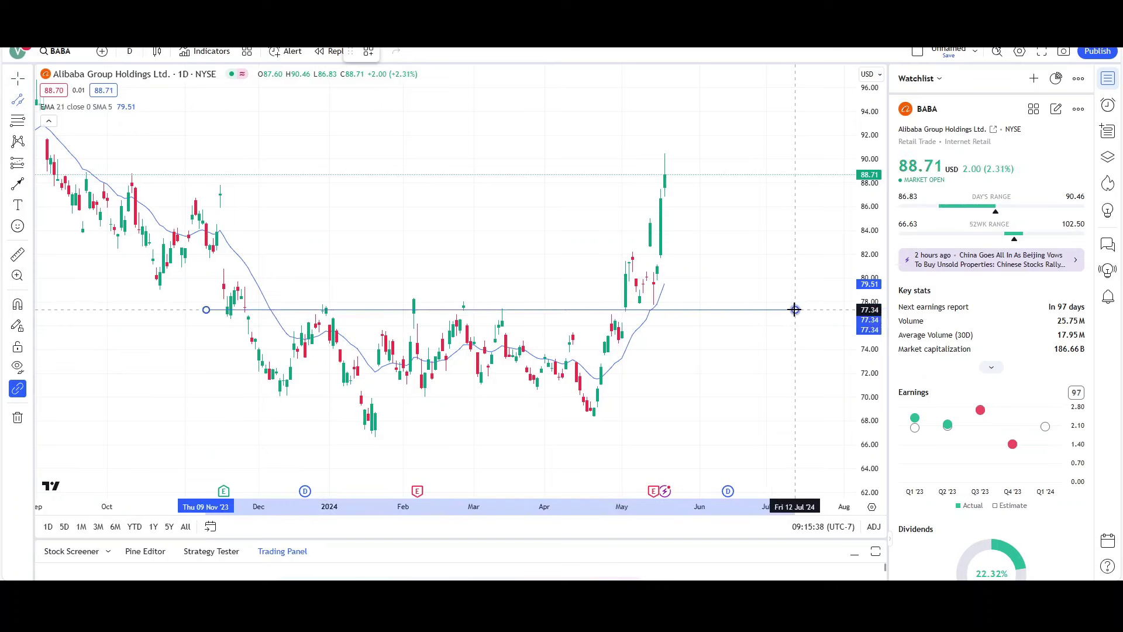
left_click(795, 309)
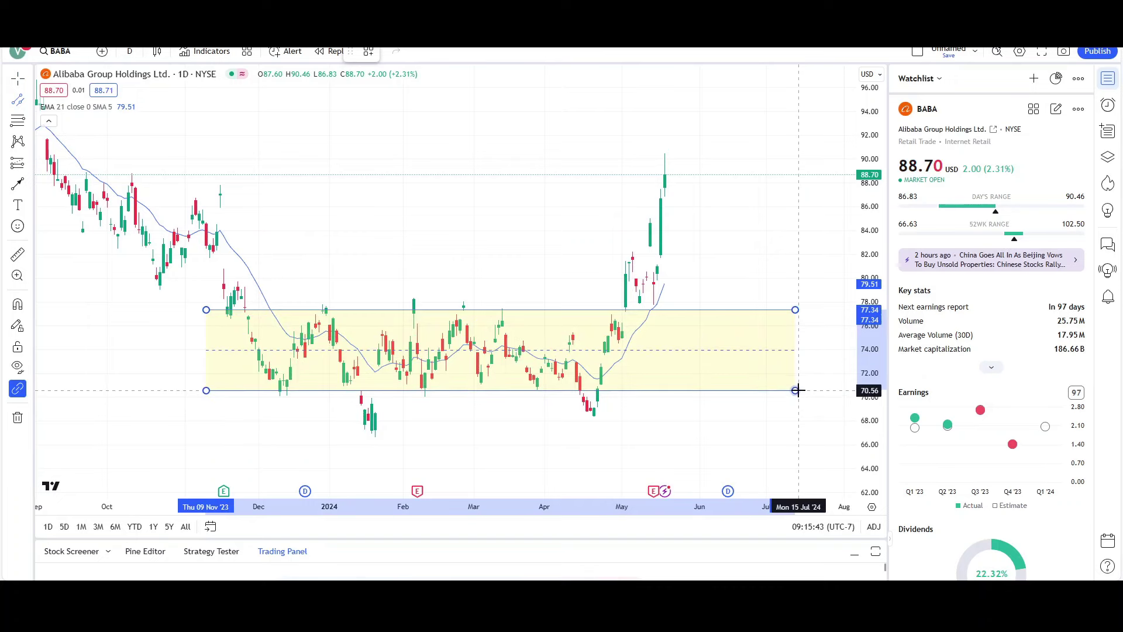
left_click(796, 391)
mouse_move(586, 244)
left_mouse_down()
mouse_move(414, 245)
mouse_move(527, 243)
left_mouse_up()
left_click(29, 184)
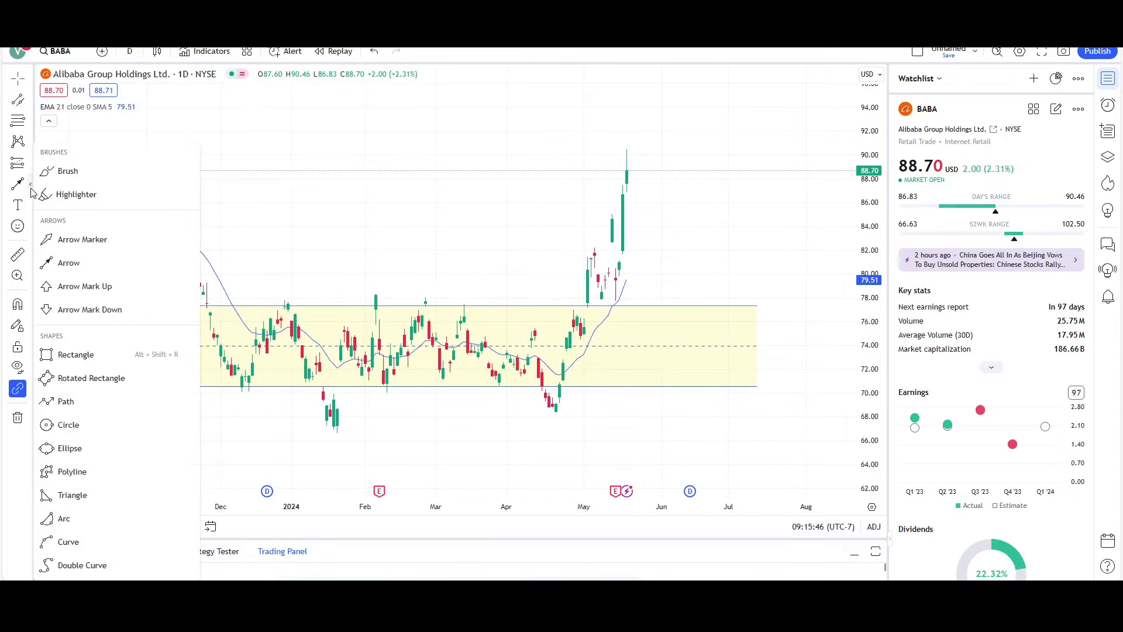
left_click(72, 172)
mouse_move(566, 381)
left_mouse_down()
mouse_move(528, 399)
mouse_move(539, 391)
left_mouse_up()
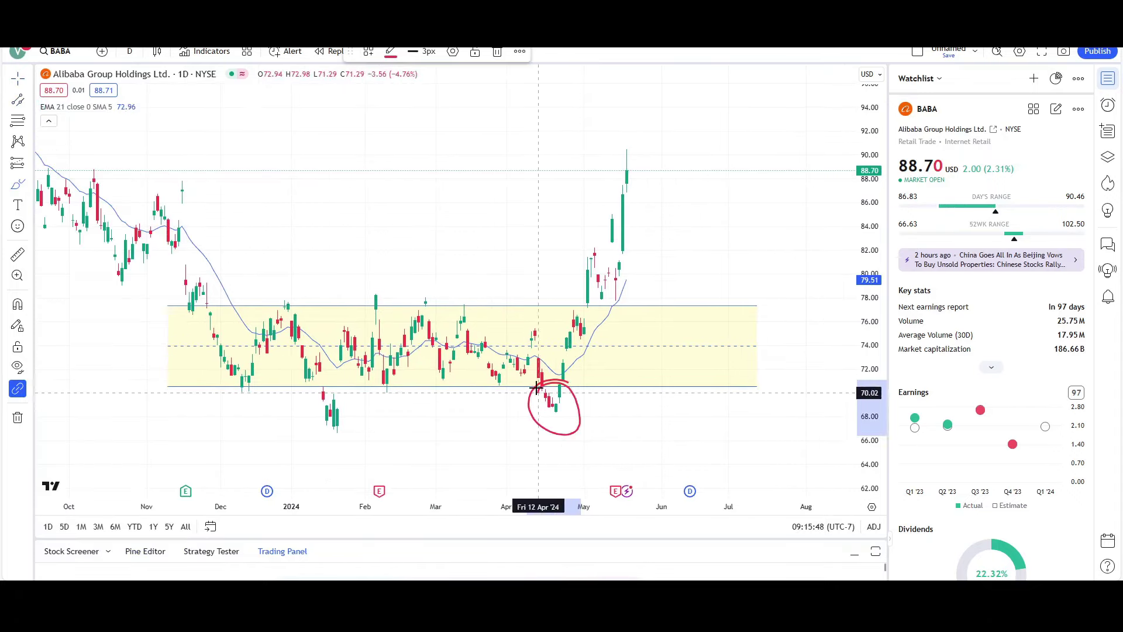
left_click(495, 55)
left_click_drag(328, 380, 319, 386)
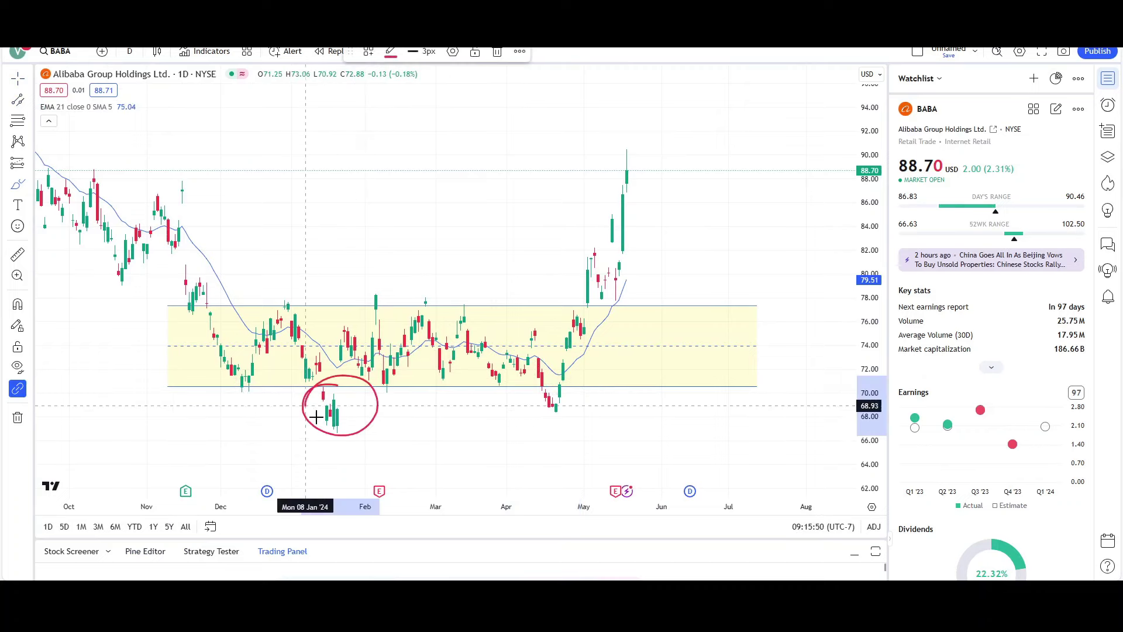
left_click_drag(563, 369, 525, 389)
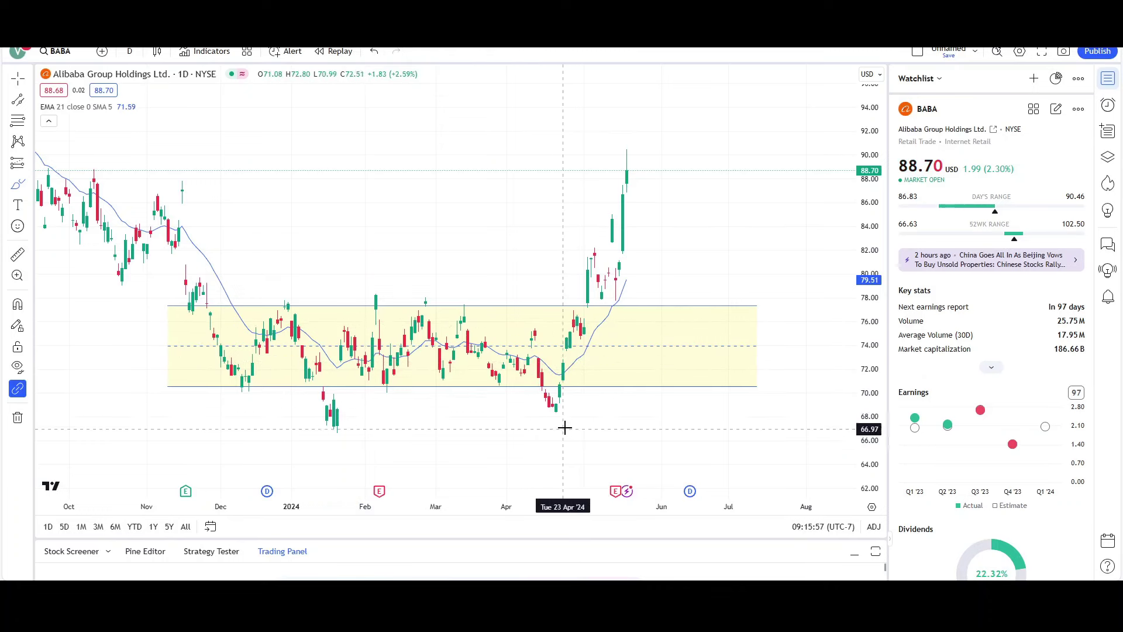
mouse_move(553, 421)
left_mouse_down()
mouse_move(672, 183)
mouse_move(677, 251)
mouse_move(667, 176)
left_mouse_up()
left_click(30, 100)
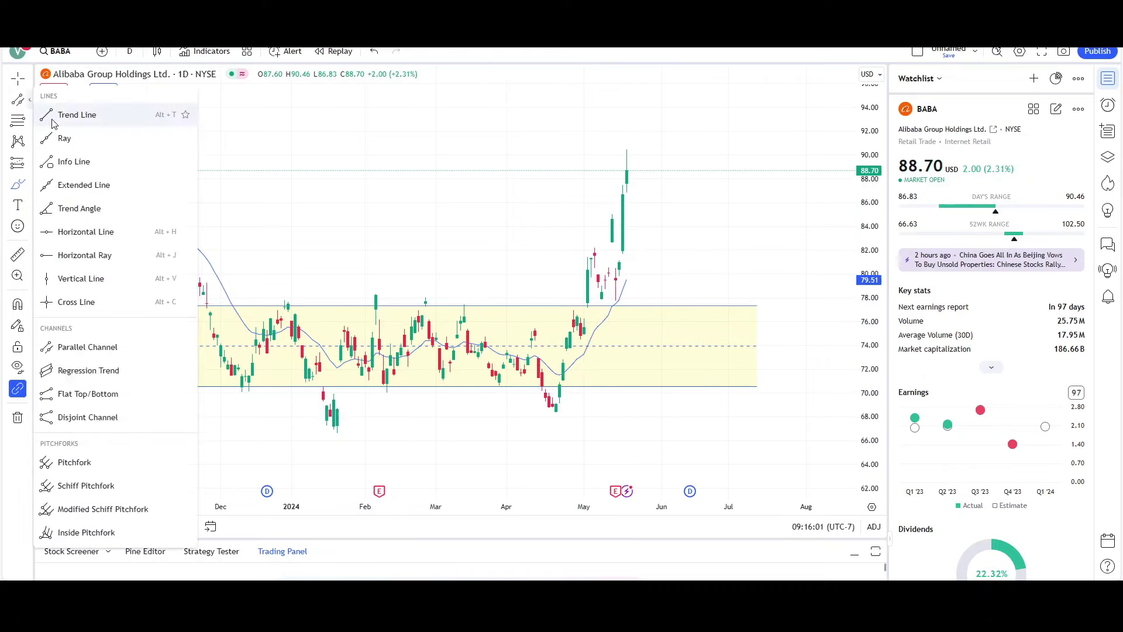
left_click(54, 120)
left_click(556, 407)
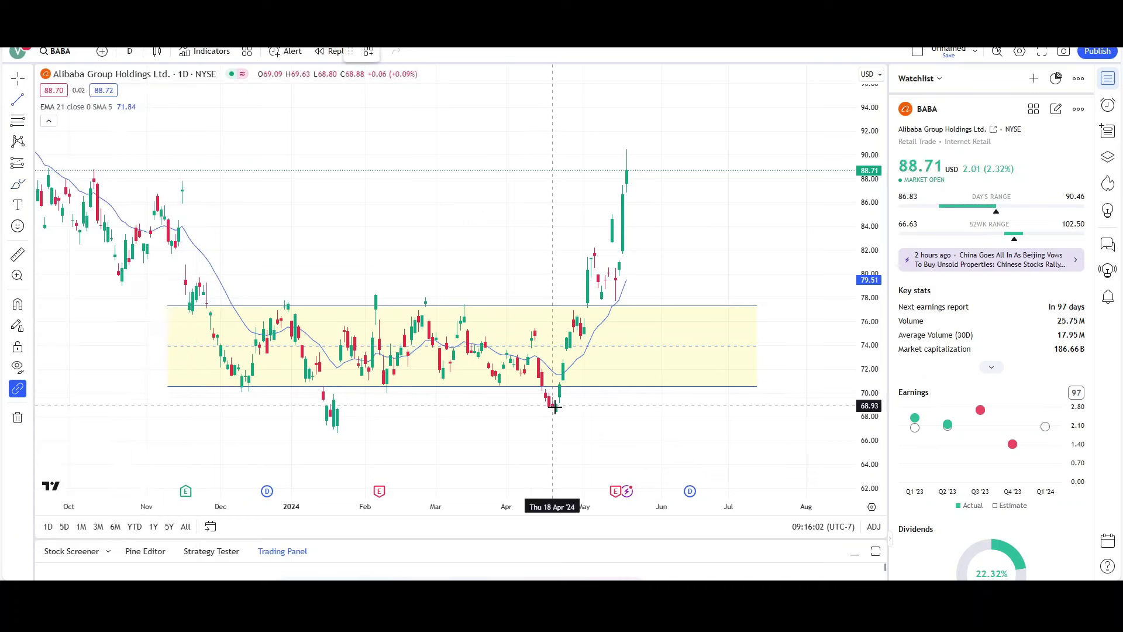
left_click(29, 186)
left_click(91, 239)
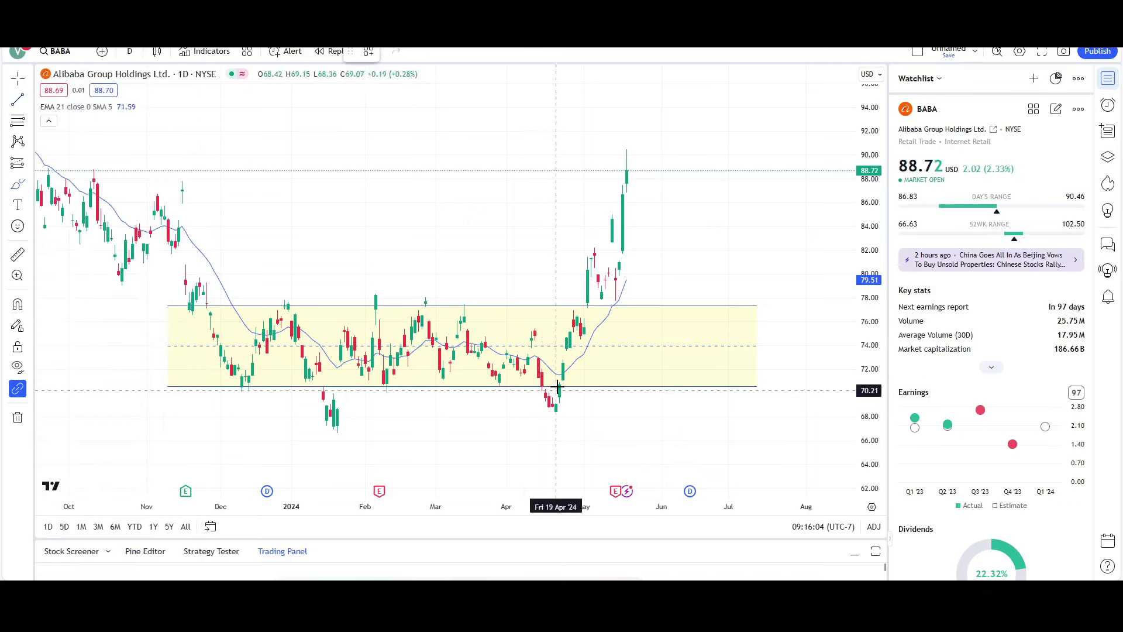
left_click_drag(557, 386, 554, 382)
mouse_move(577, 257)
left_mouse_down()
mouse_move(617, 247)
mouse_move(599, 293)
mouse_move(612, 268)
mouse_move(617, 328)
mouse_move(644, 301)
left_mouse_up()
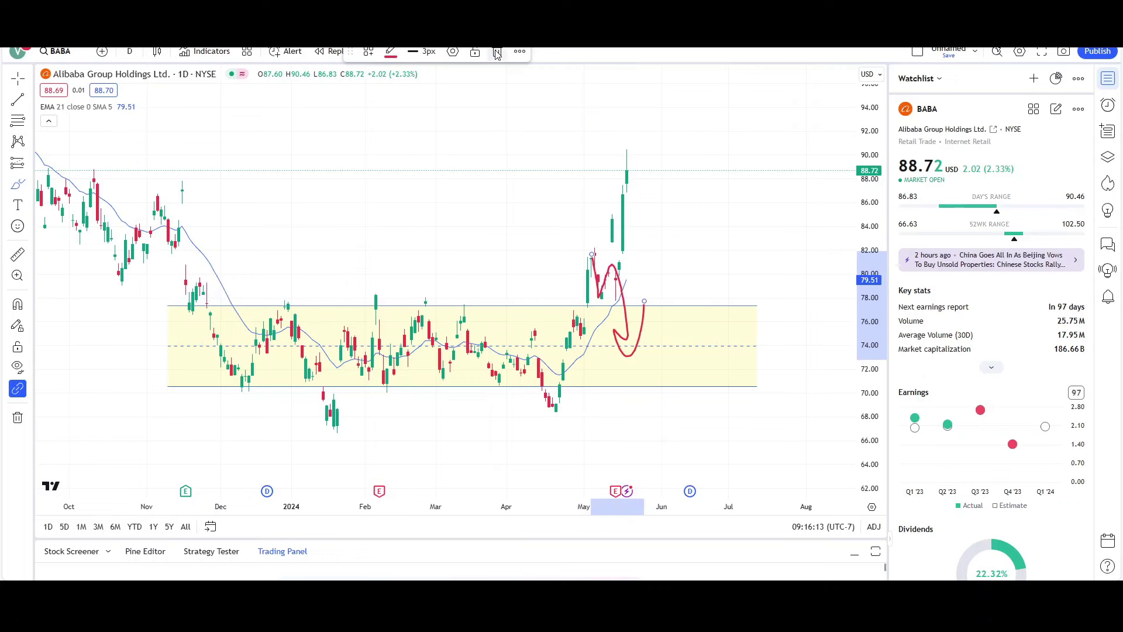
left_click(497, 52)
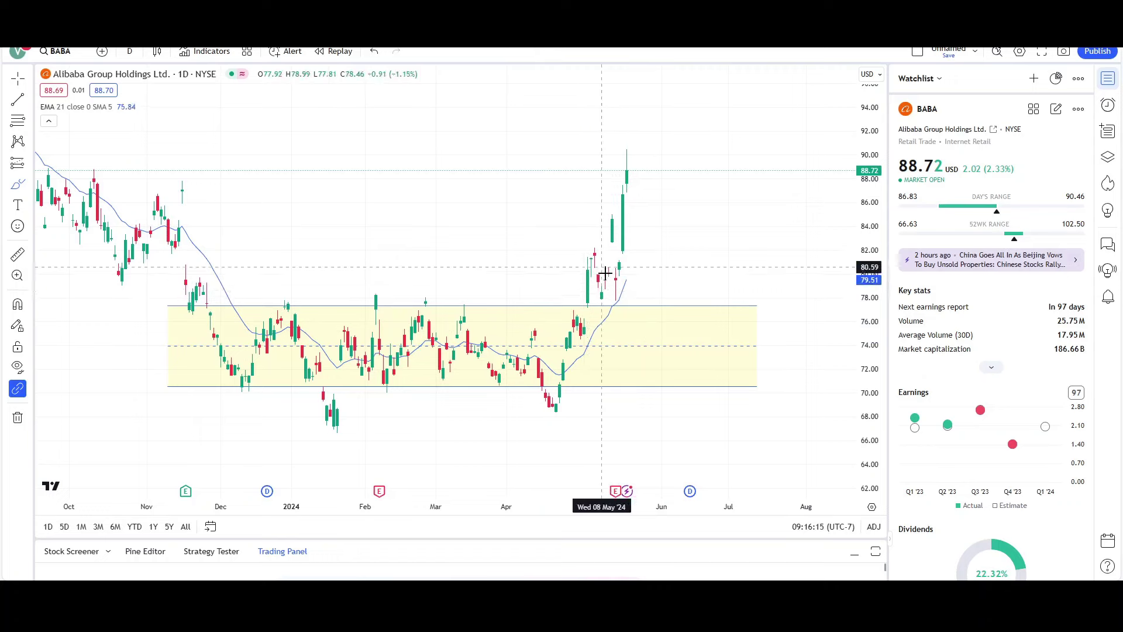
mouse_move(597, 253)
left_mouse_down()
mouse_move(625, 330)
mouse_move(641, 221)
mouse_move(672, 239)
left_mouse_up()
left_click(496, 53)
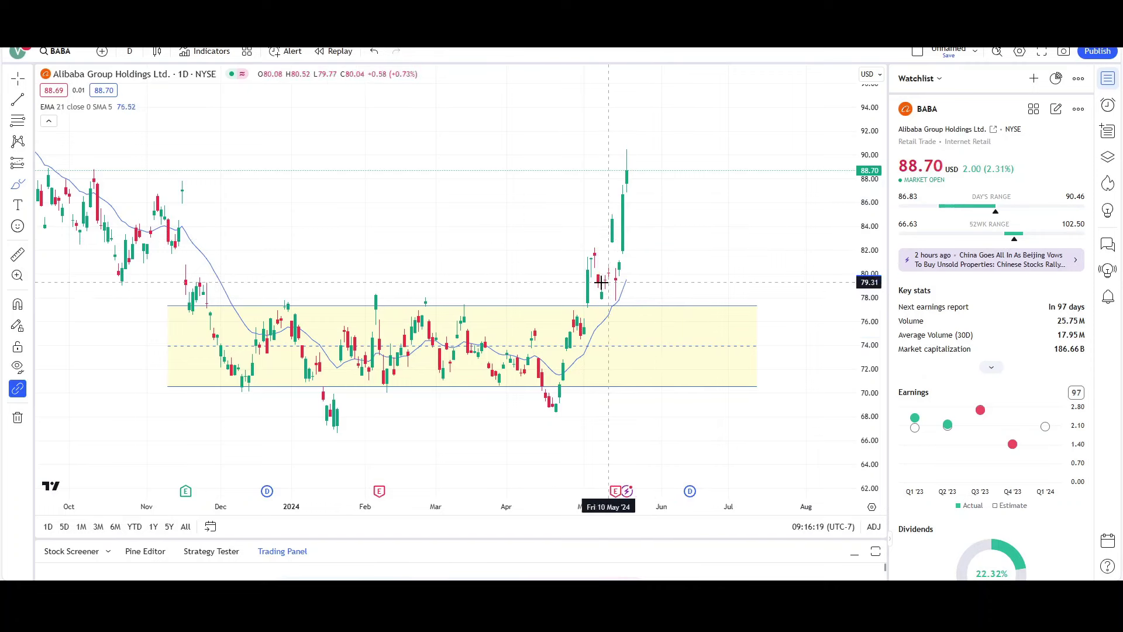
- Draw an upward arrow spanning the channel's height and stack a cloned copy on its tip
left_click(32, 102)
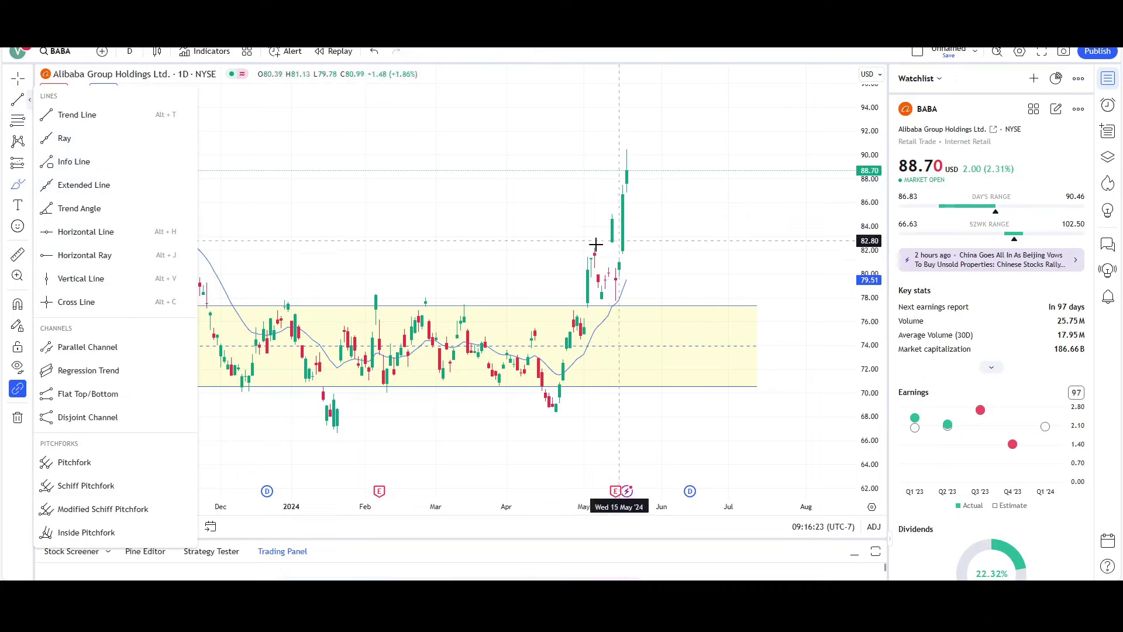
left_click(30, 185)
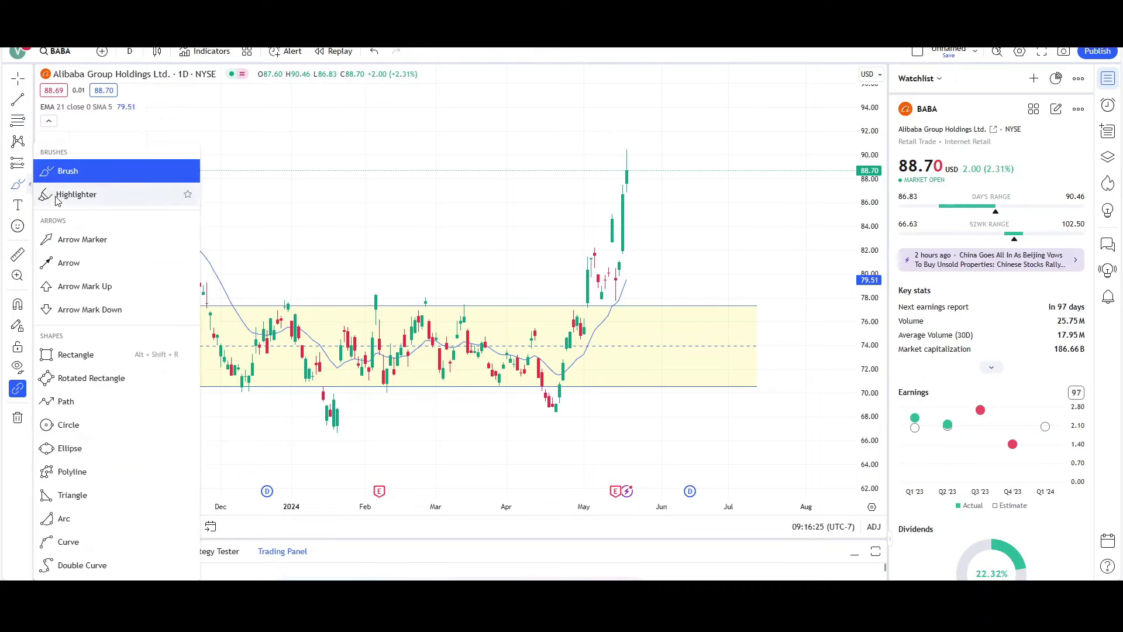
left_click(64, 263)
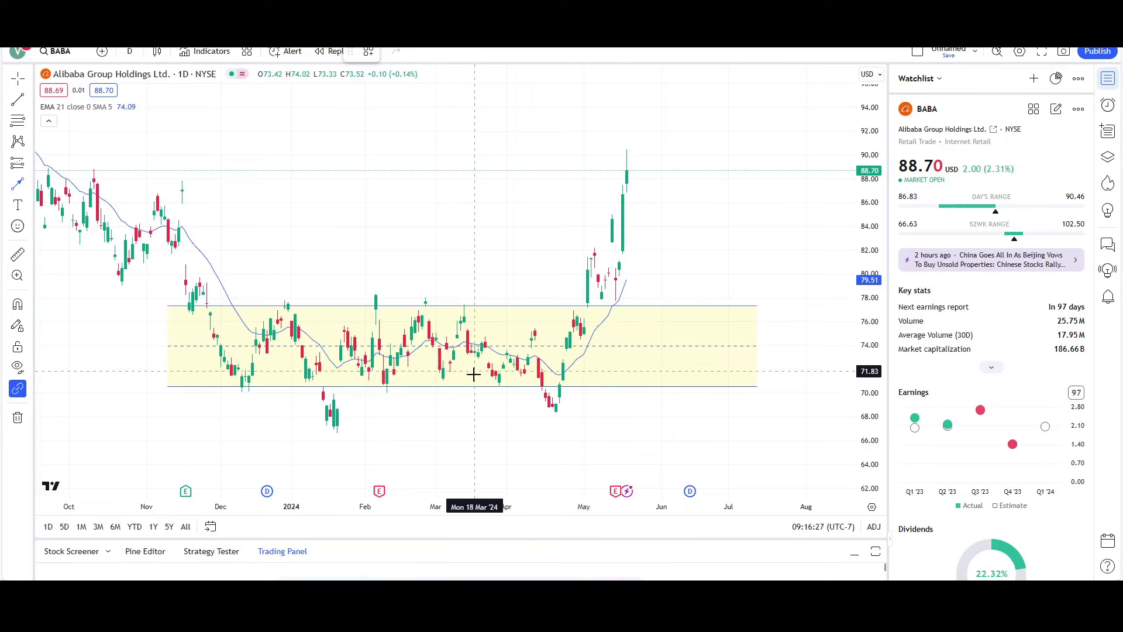
left_click_drag(474, 386, 474, 307)
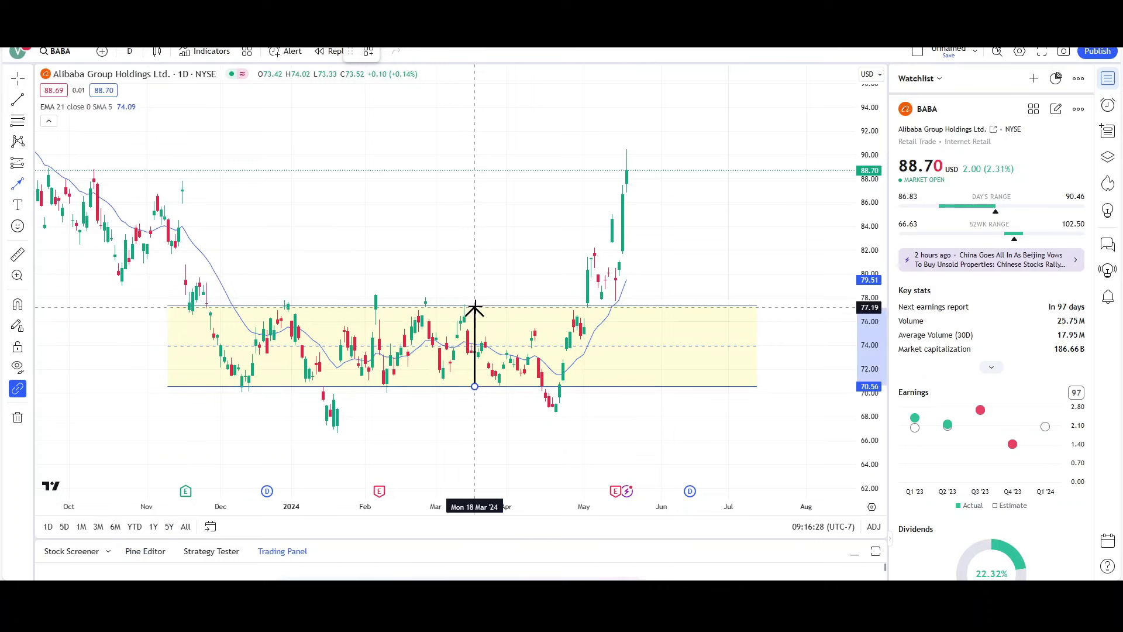
right_click(477, 310)
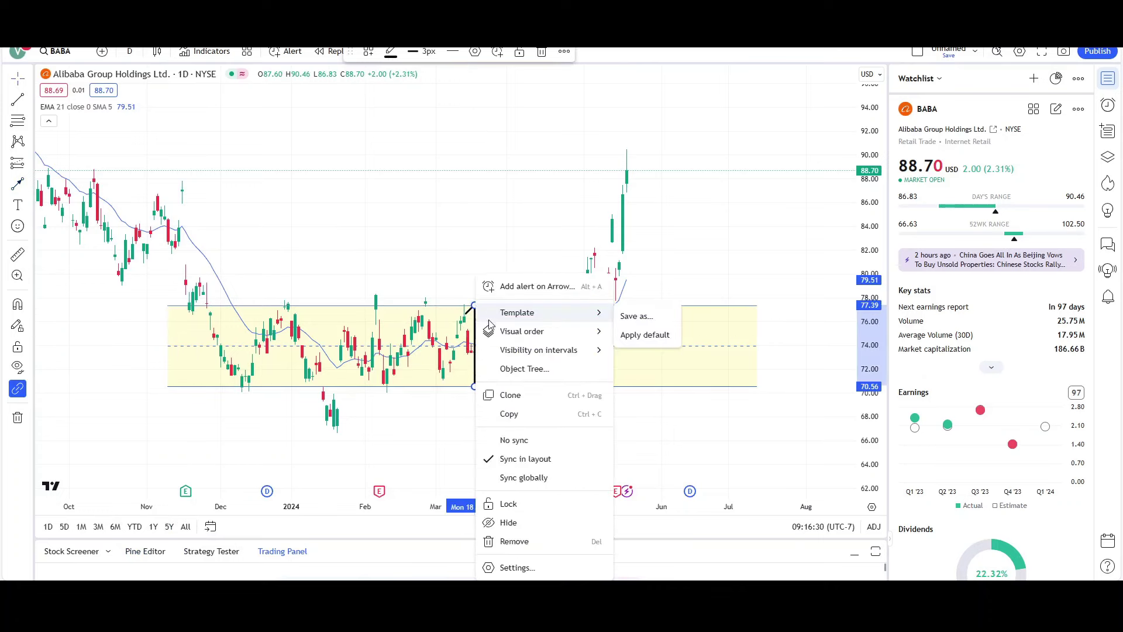
left_click(509, 394)
mouse_move(478, 301)
left_mouse_down()
mouse_move(491, 241)
mouse_move(476, 244)
left_mouse_up()
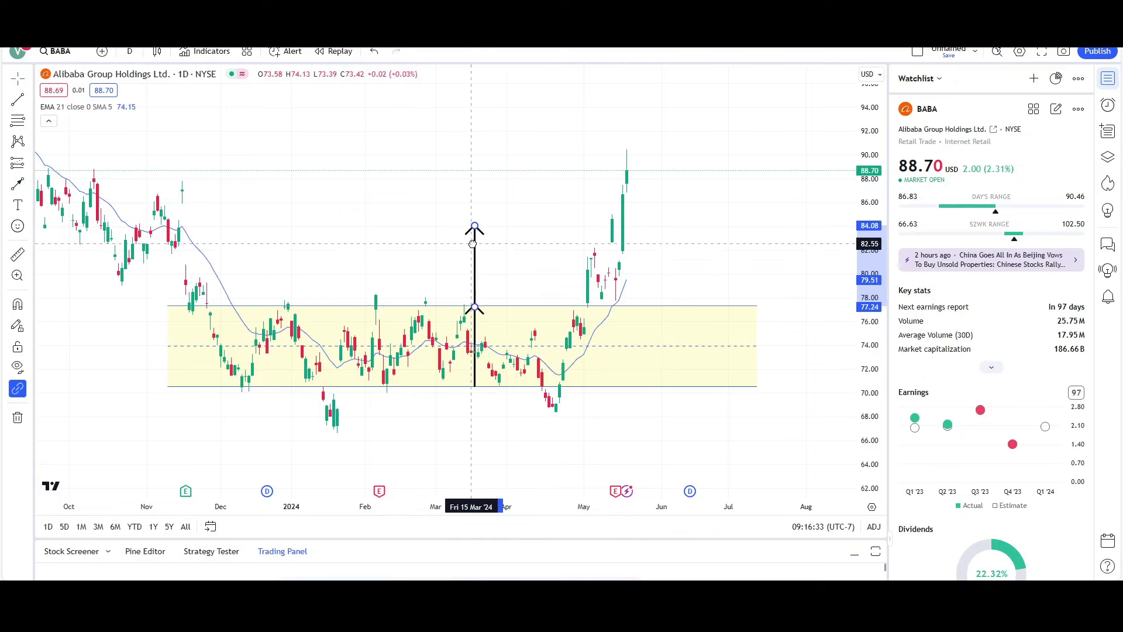
left_click(449, 240)
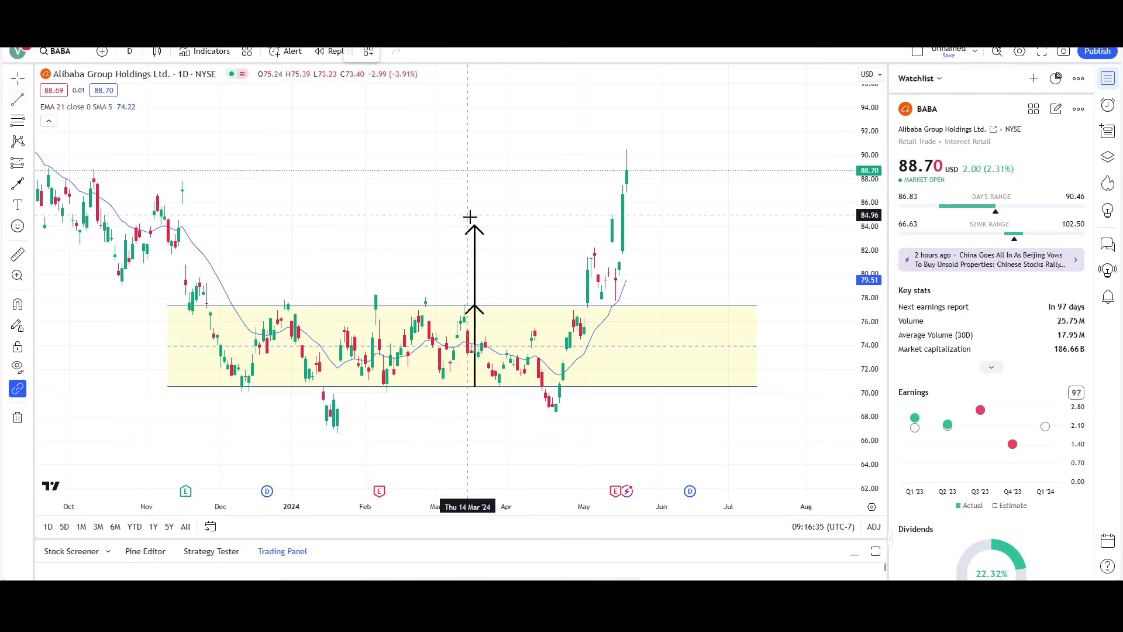
- Draw a horizontal target line at 84.17 extending into late June
left_click_drag(474, 225, 717, 226)
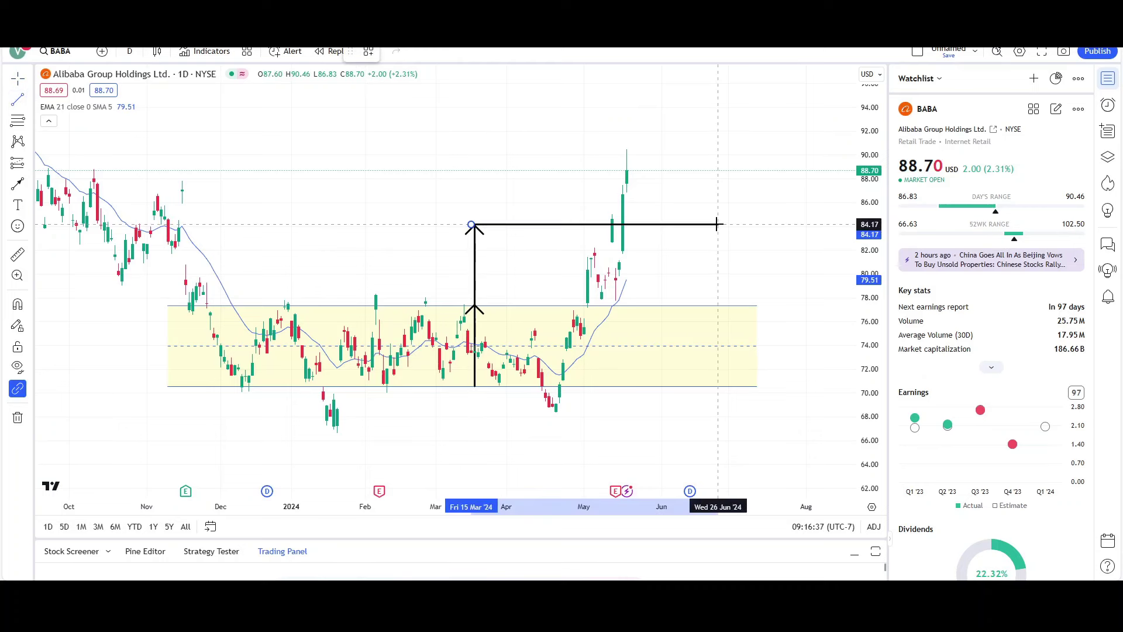
mouse_move(615, 490)
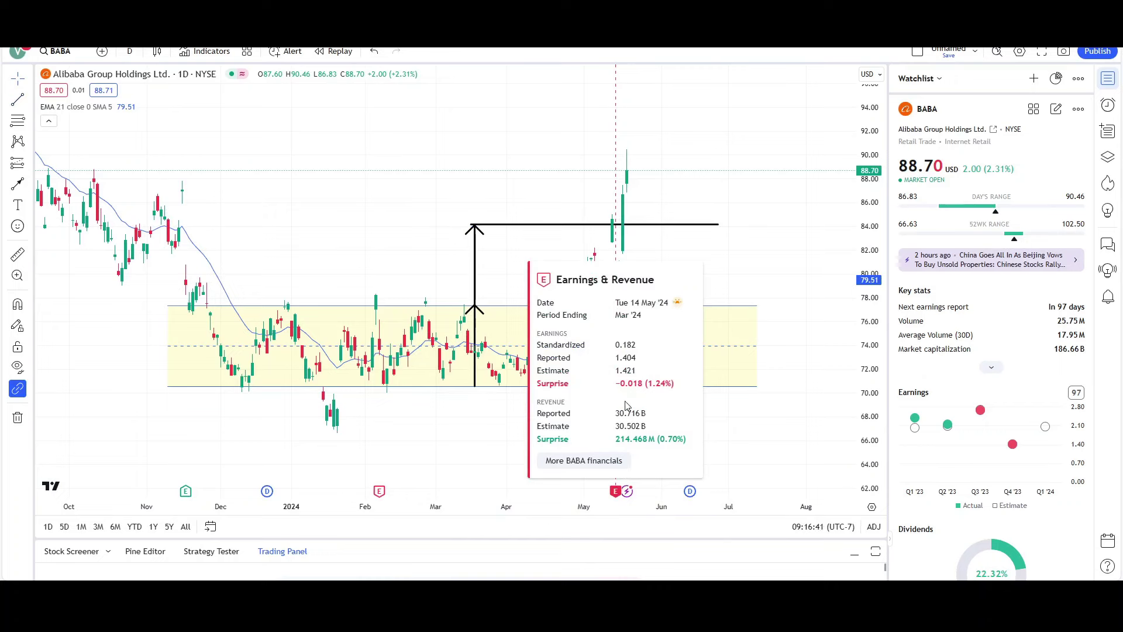
left_click(672, 225)
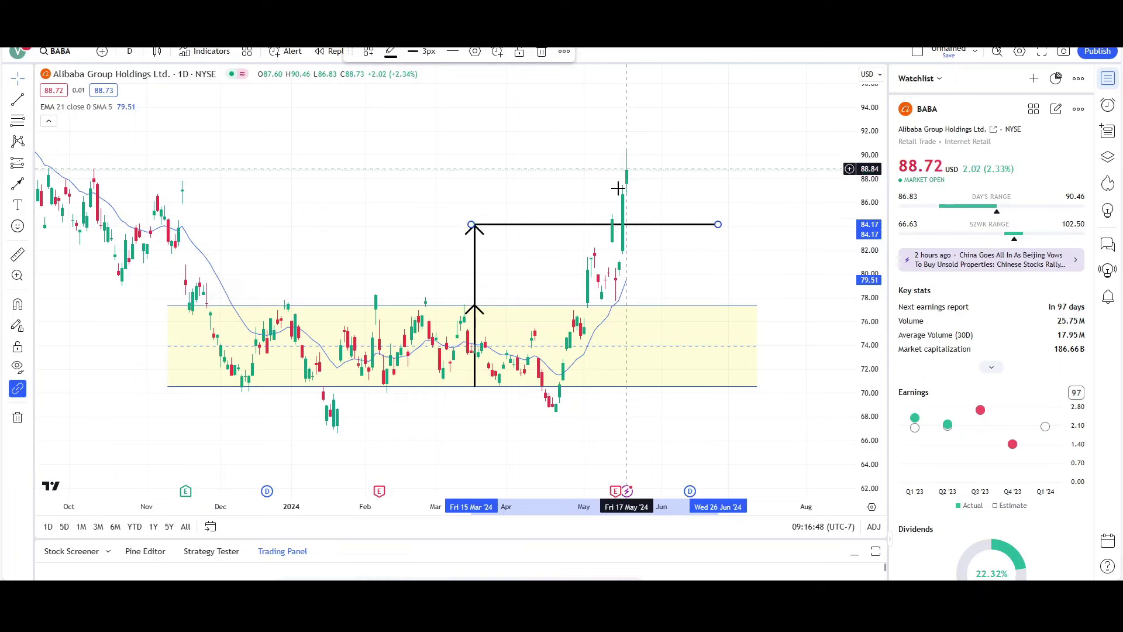
- Draw a rising trend line from the April low past the latest high, lowering its top slightly
left_click(17, 100)
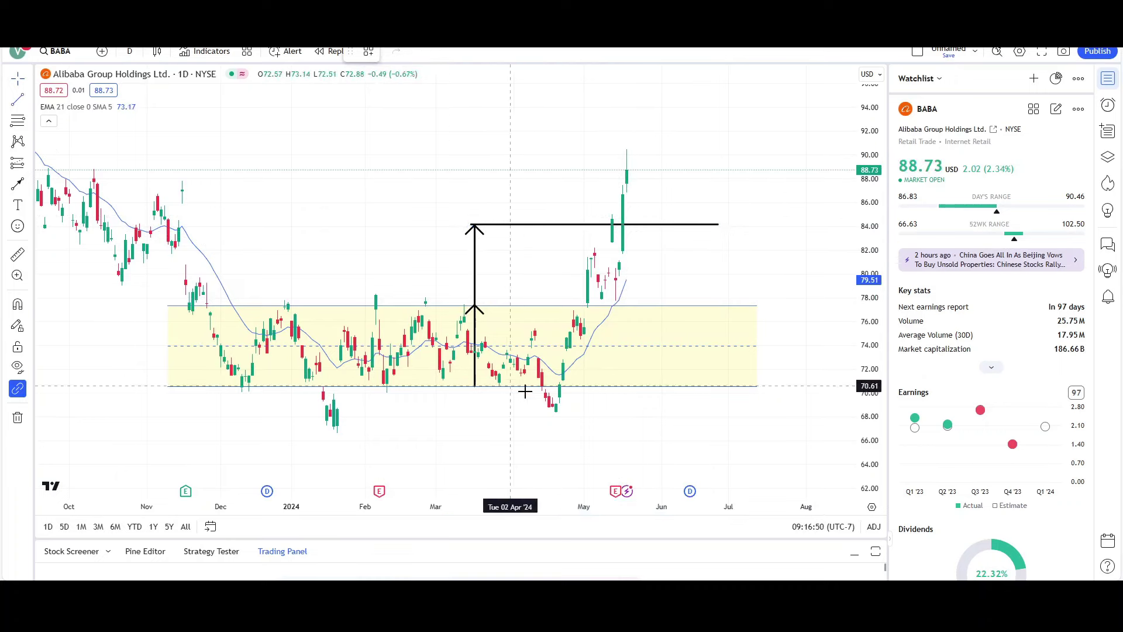
left_click(559, 412)
left_click(678, 134)
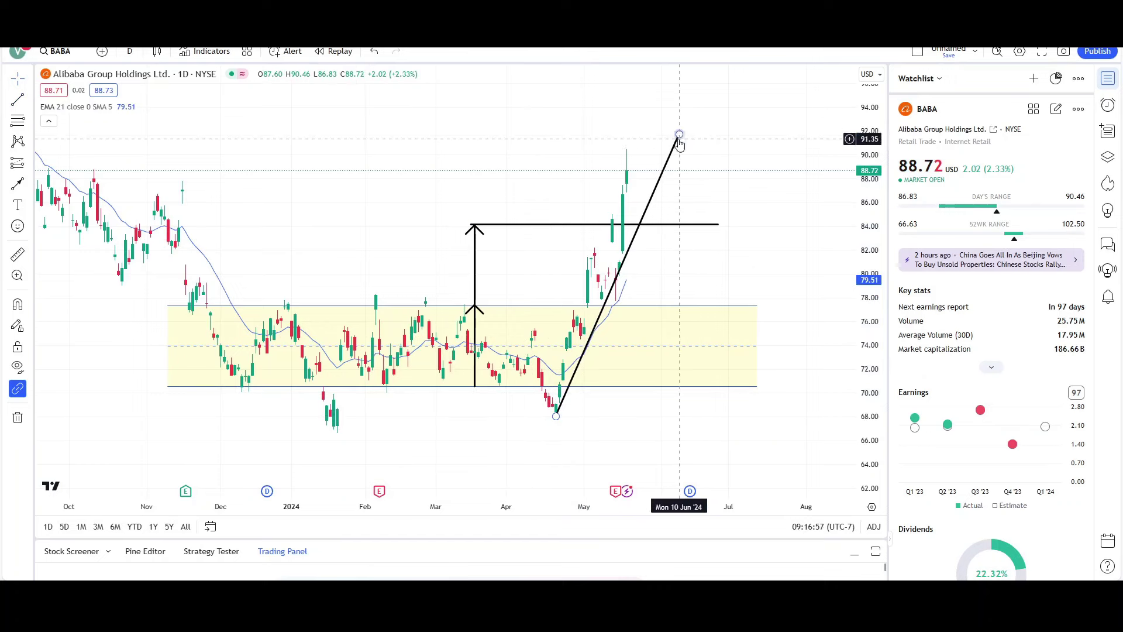
left_click_drag(678, 135, 679, 151)
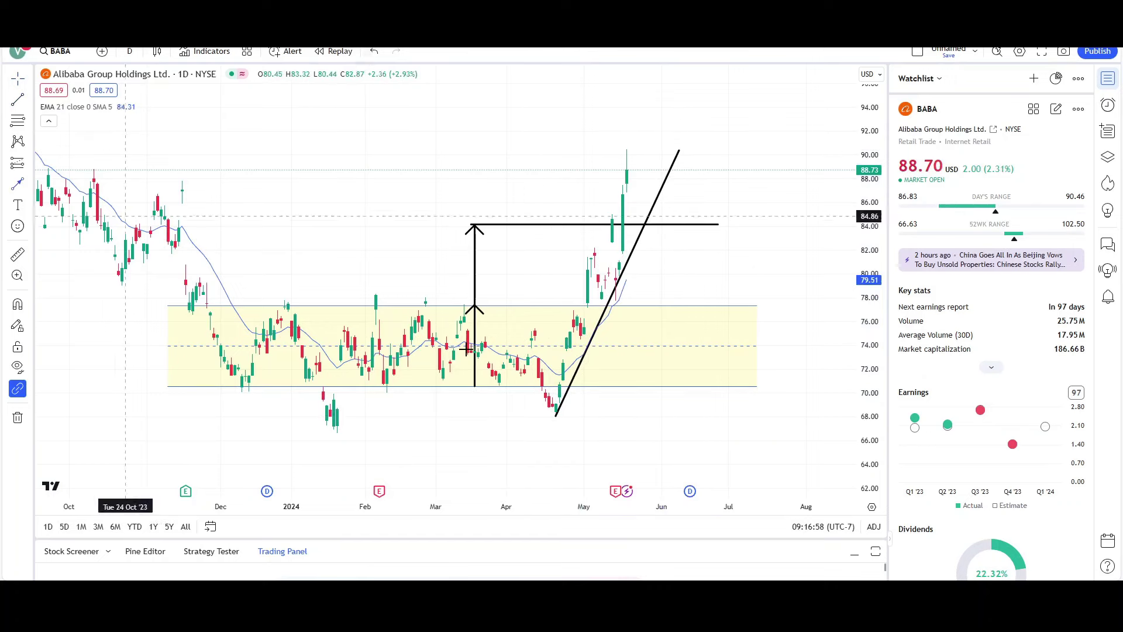
- Clone the line and reshape the copy into a steeper arrow spanning about 78 to 95
left_click(558, 415)
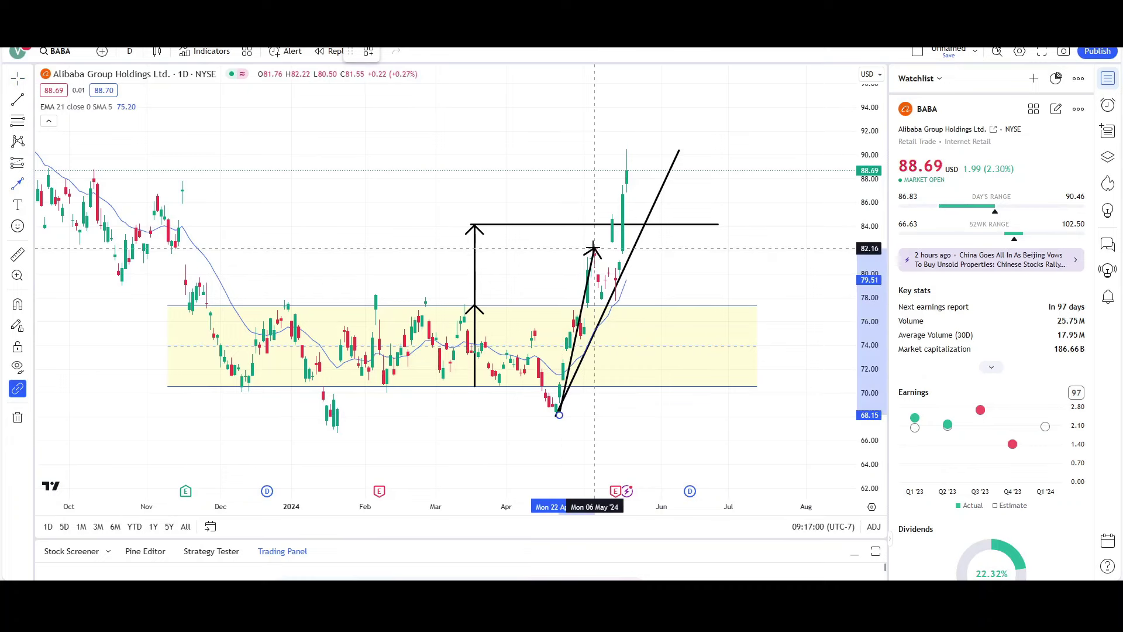
right_click(594, 249)
left_click(620, 369)
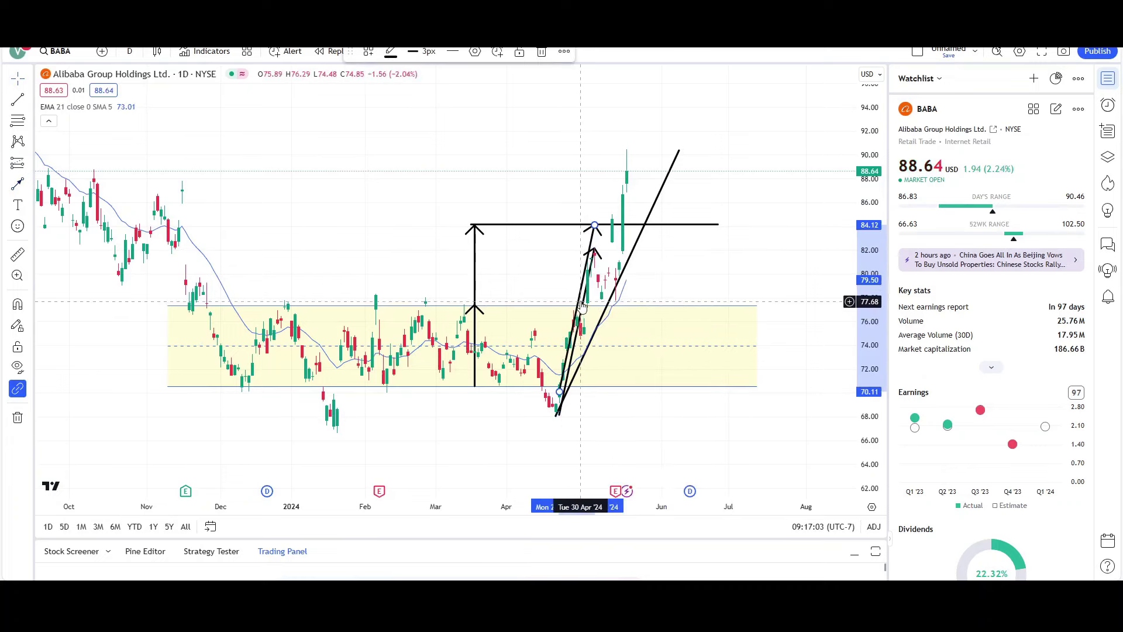
mouse_move(579, 317)
left_mouse_down()
mouse_move(566, 309)
mouse_move(621, 198)
left_mouse_up()
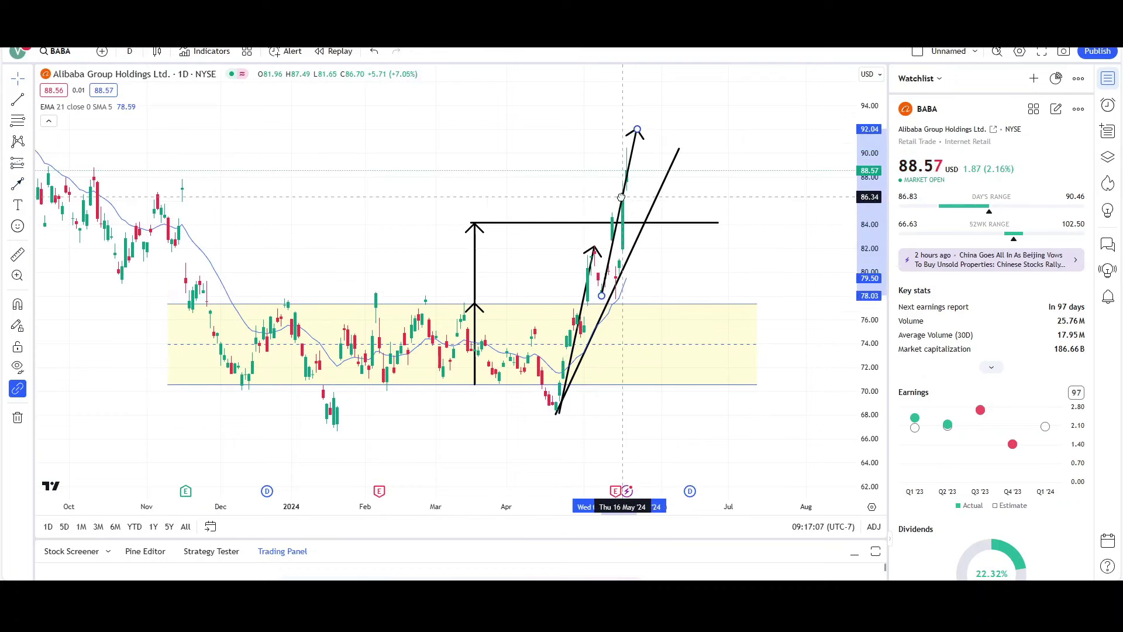
left_click(667, 126)
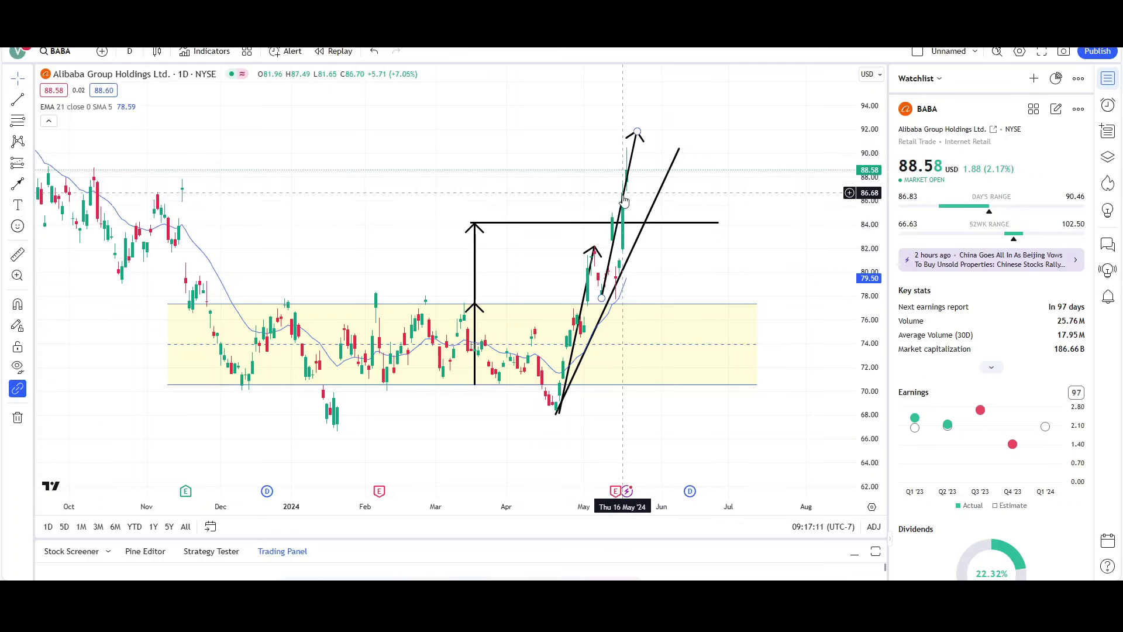
left_click(631, 166)
left_click(520, 56)
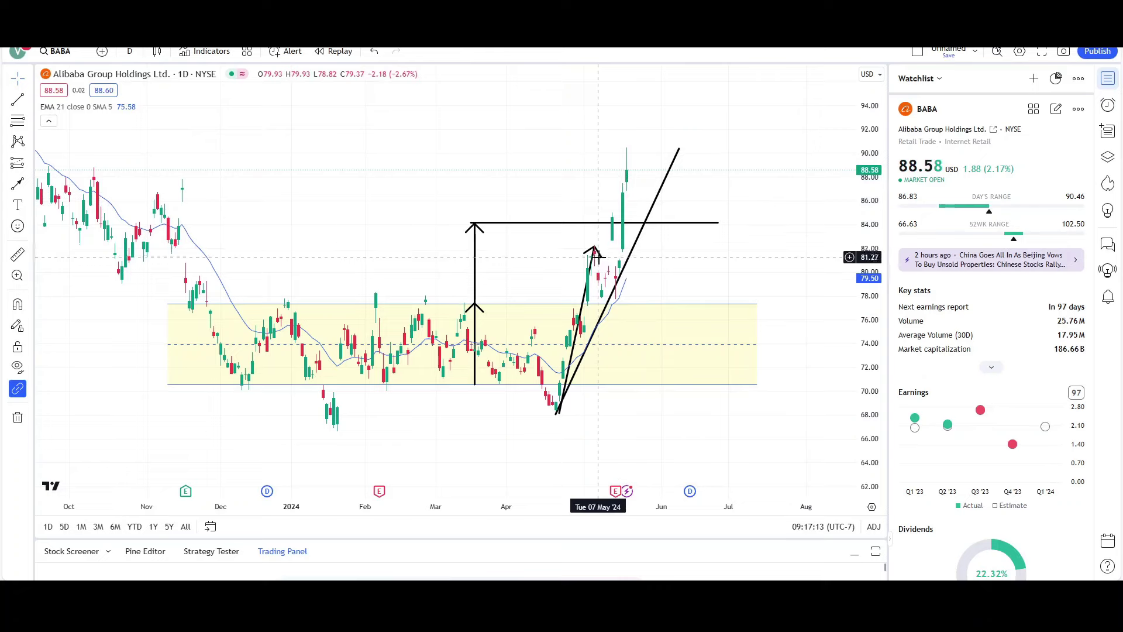
left_click_drag(595, 251, 611, 216)
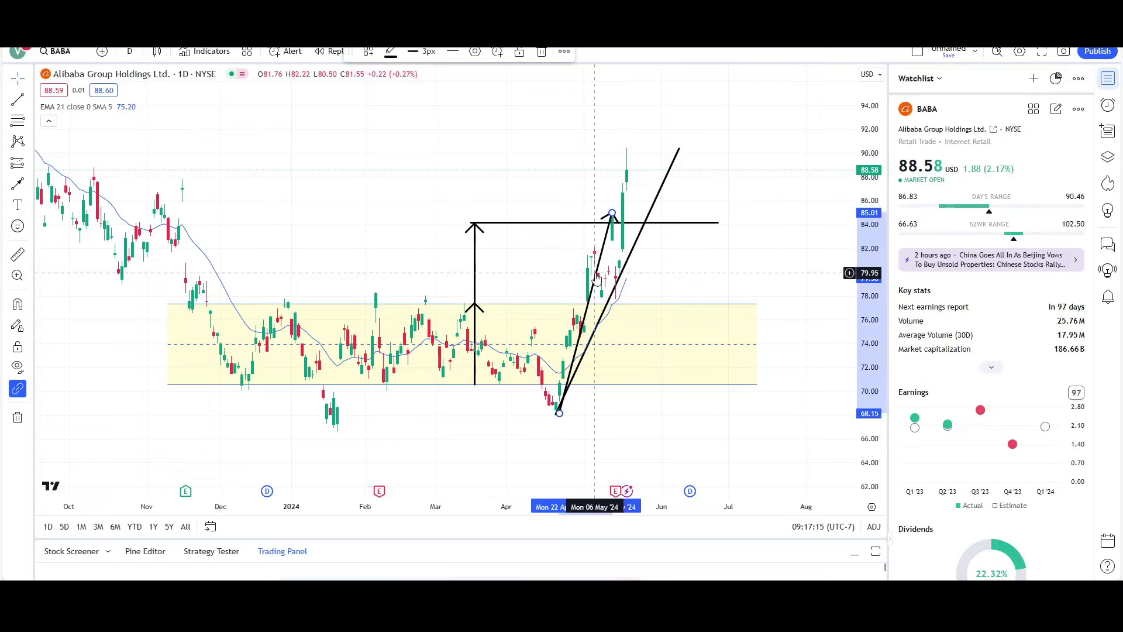
left_click_drag(595, 277, 656, 161)
left_click_drag(744, 182, 746, 210)
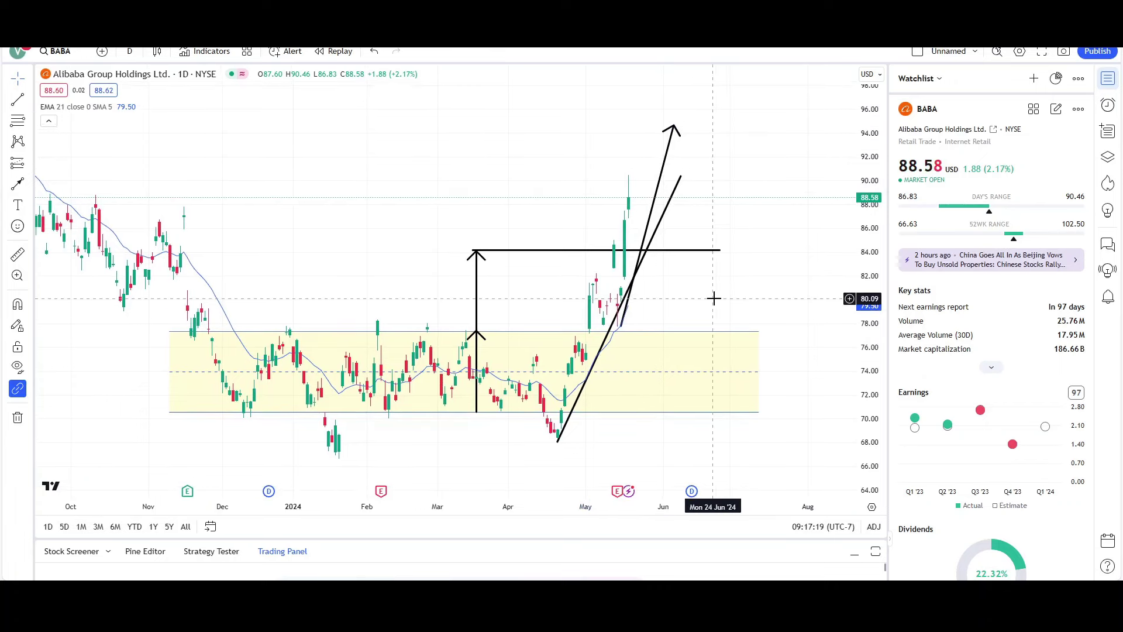
- Pan and rescale the daily chart around the drawings, then bring up the interval list
scroll(735, 238, "down", 5)
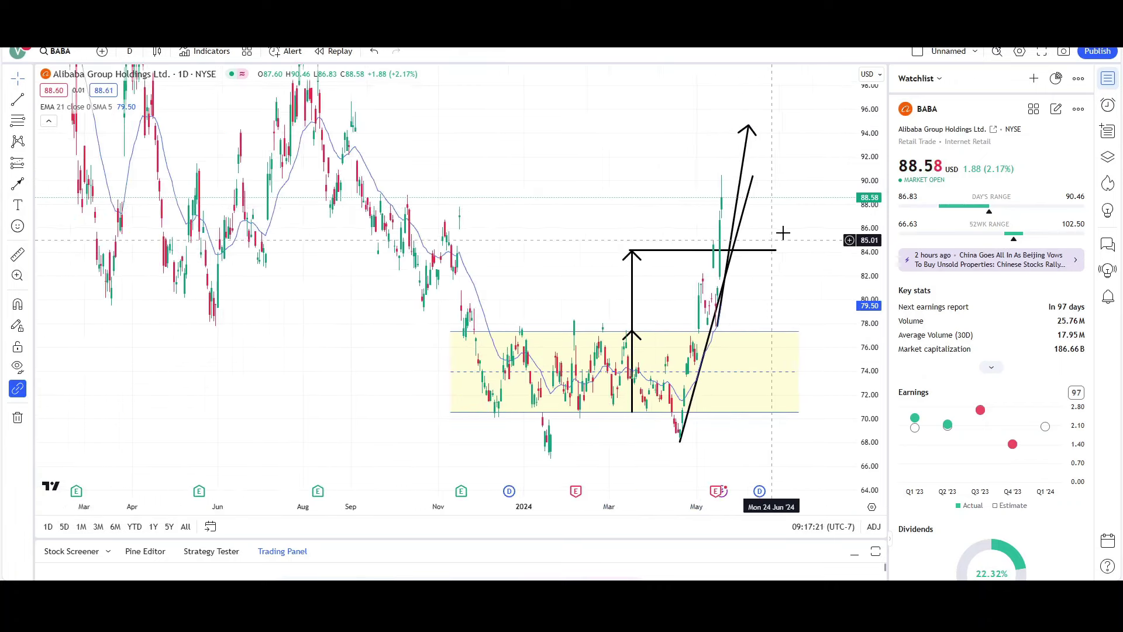
scroll(661, 239, "down", 5)
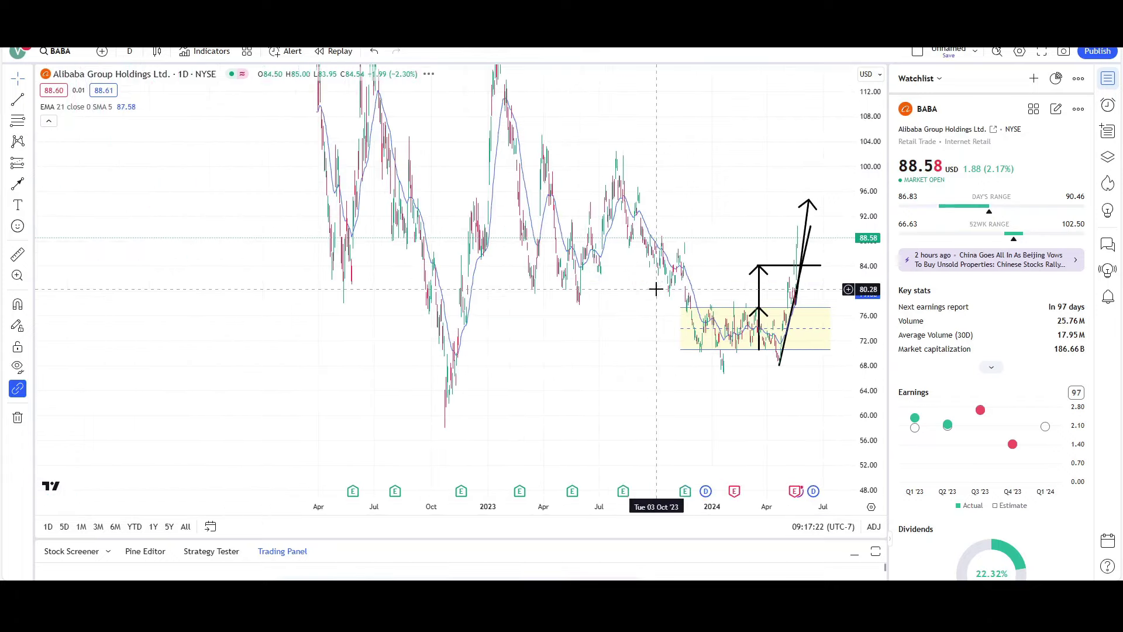
mouse_move(657, 288)
left_mouse_down()
mouse_move(573, 388)
mouse_move(522, 396)
left_mouse_up()
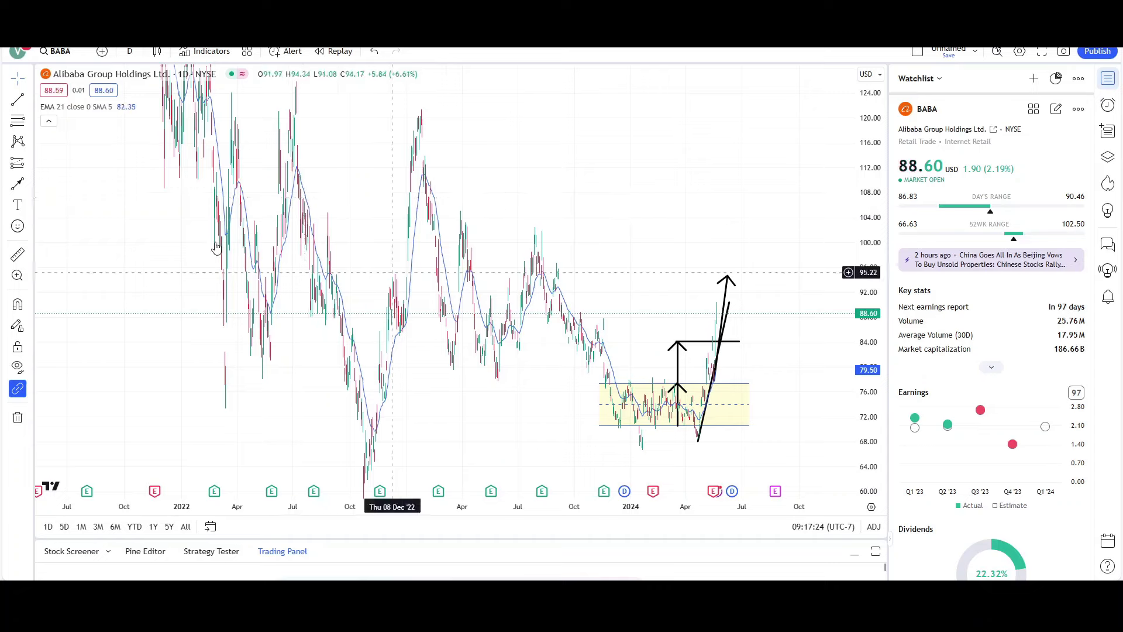
scroll(444, 263, "up", 6)
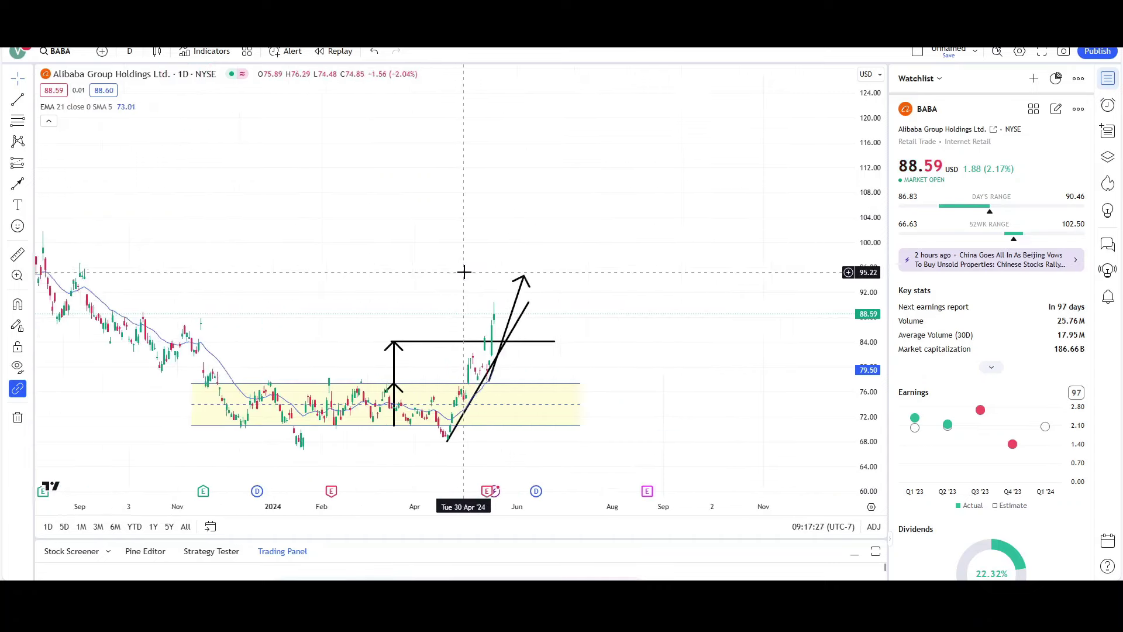
scroll(703, 216, "down", 4)
left_click_drag(712, 236, 501, 233)
scroll(506, 237, "up", 2)
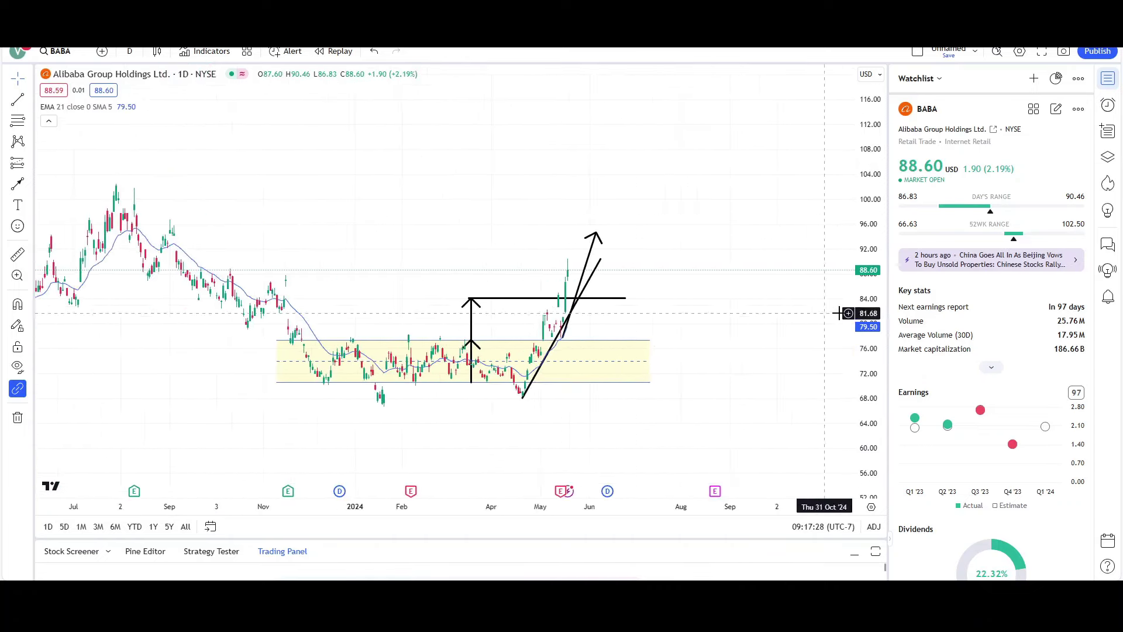
left_click_drag(865, 328, 848, 217)
scroll(753, 283, "down", 5)
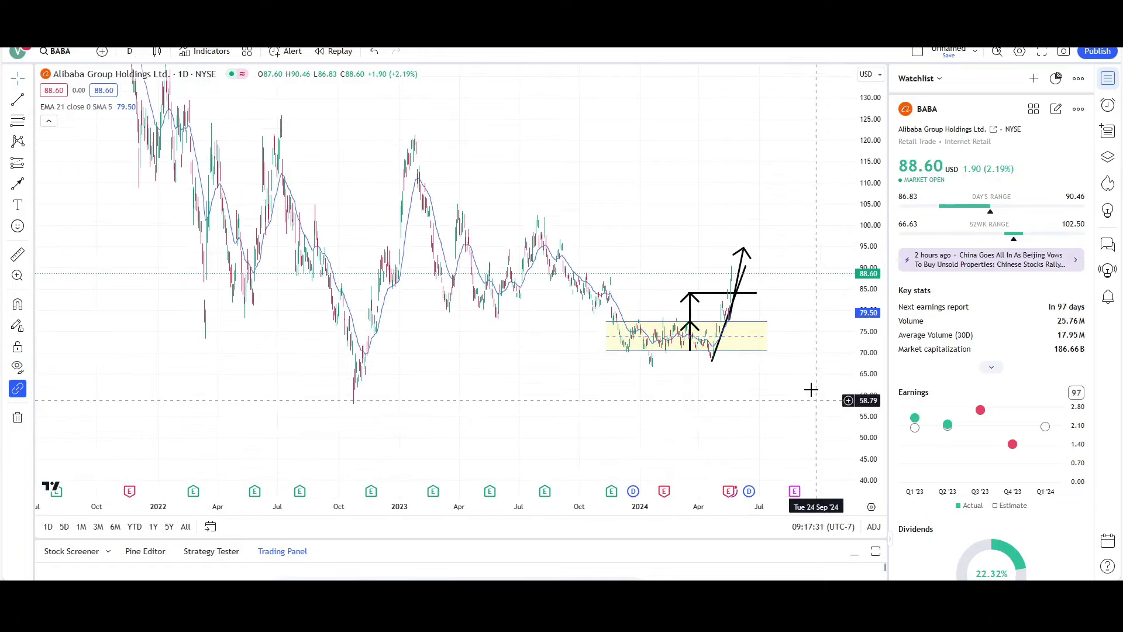
left_click_drag(526, 273, 497, 282)
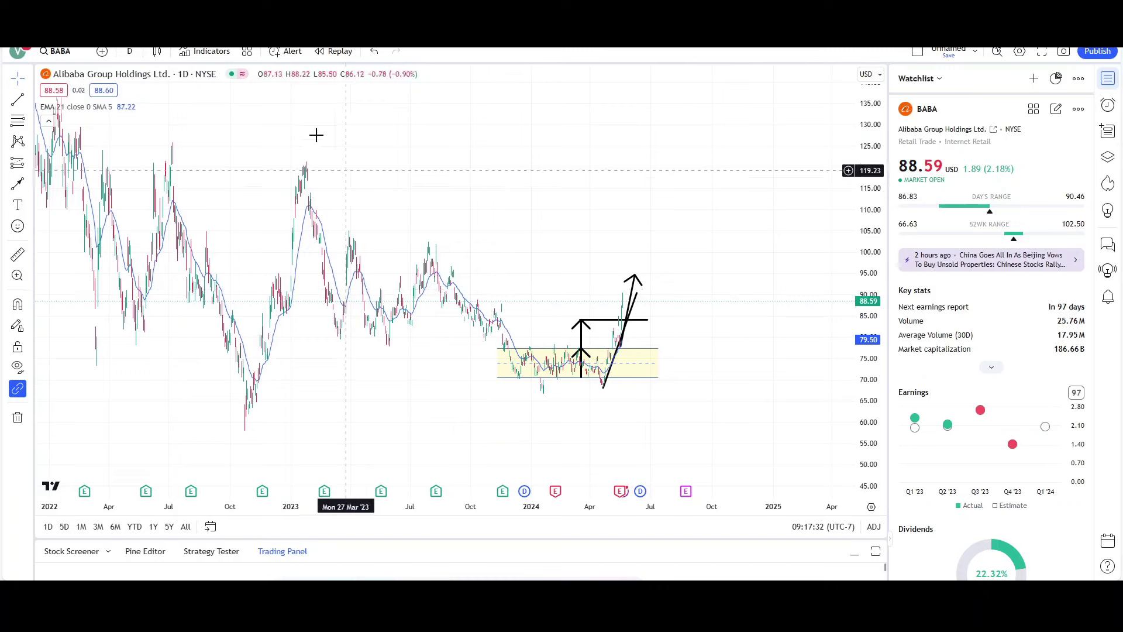
left_click(130, 51)
- Switch to 1-week candles and zoom through the history back to 2015, then bring up the line tools
left_click(147, 399)
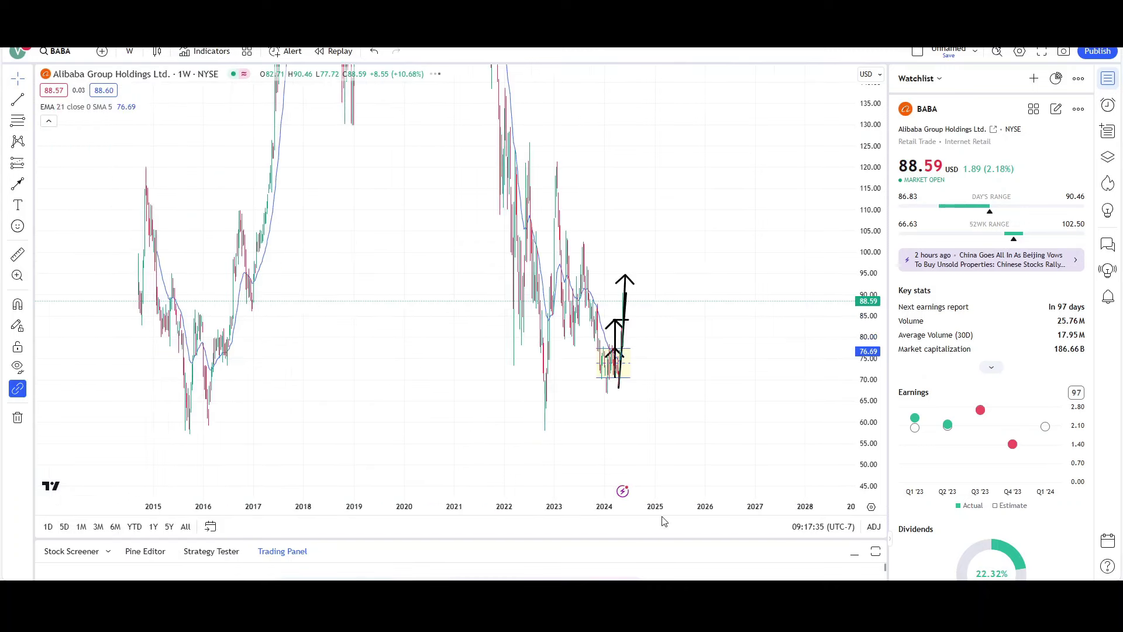
scroll(657, 513, "up", 5)
scroll(879, 209, "down", 3)
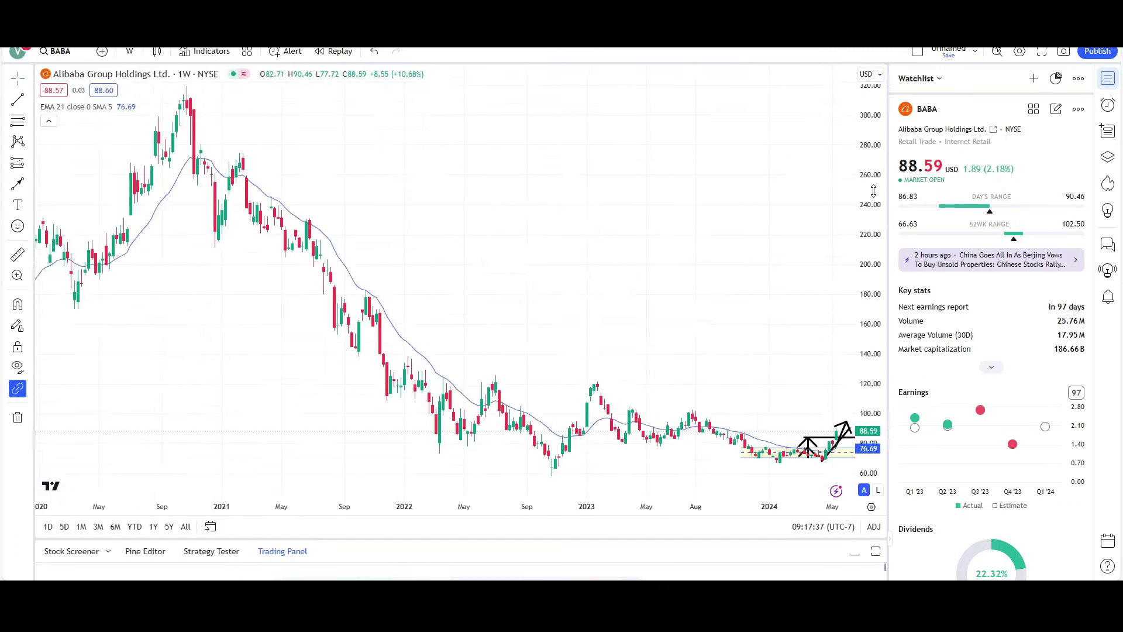
scroll(745, 268, "down", 6)
scroll(489, 176, "up", 1)
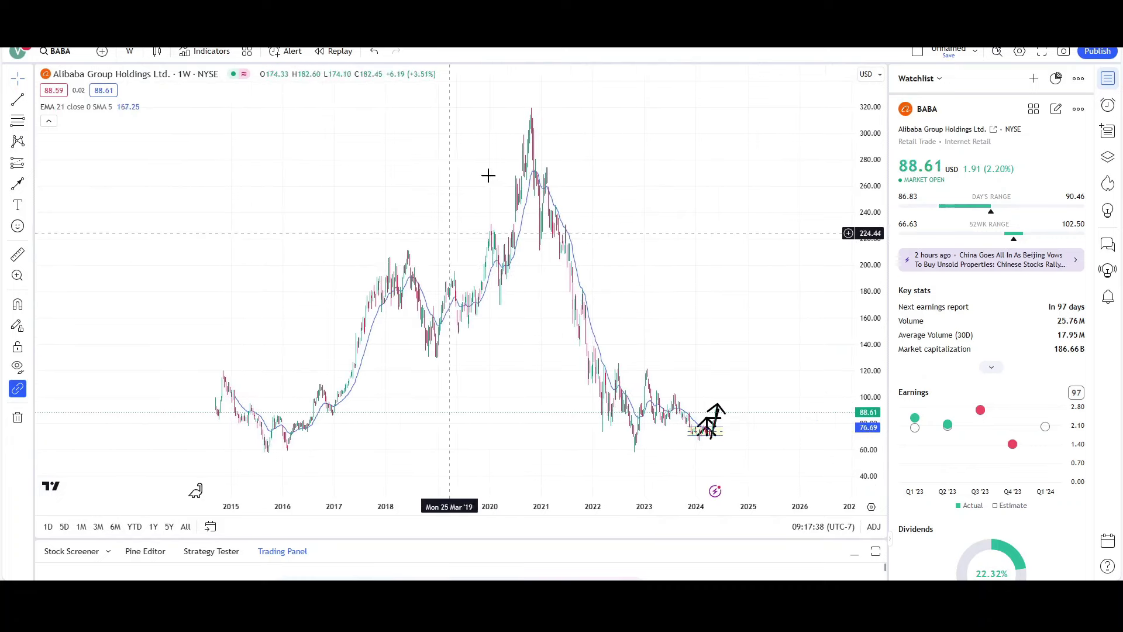
scroll(521, 109, "up", 1)
scroll(515, 110, "up", 1)
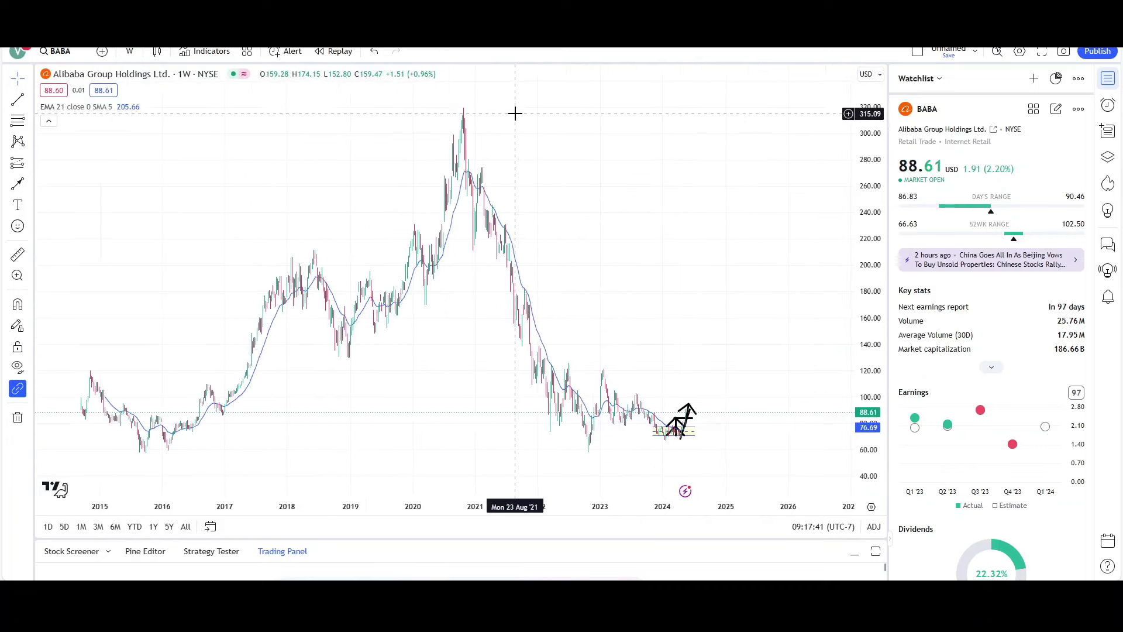
scroll(515, 111, "down", 2)
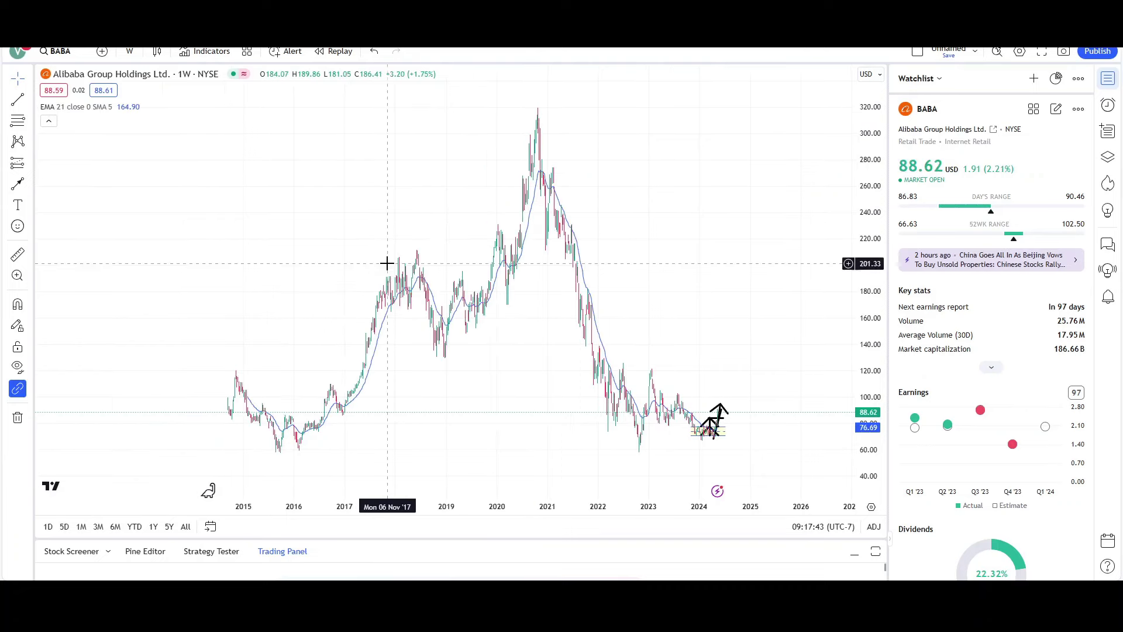
left_click(31, 100)
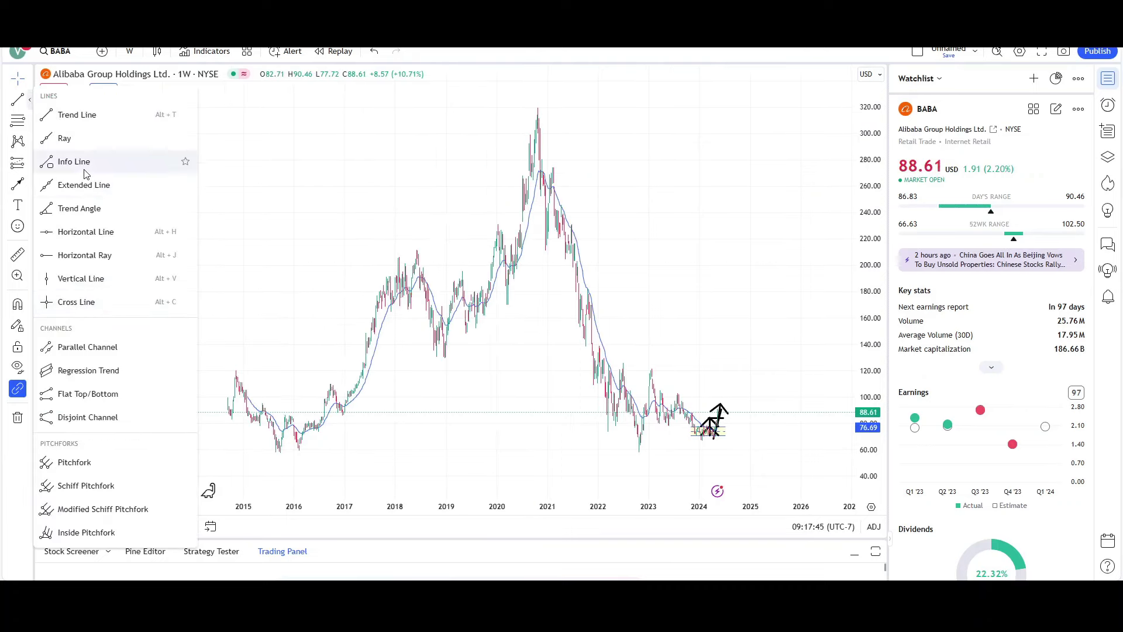
- Place a horizontal support line at 58.68 along the multi-year lows
left_click(82, 232)
left_click(456, 449)
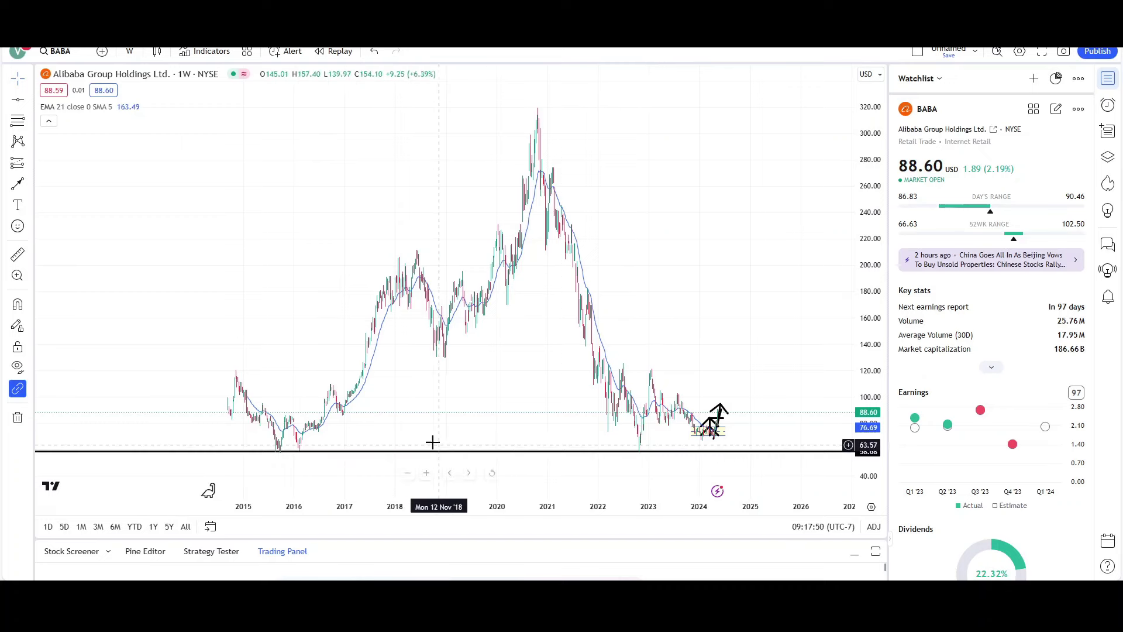
scroll(455, 420, "up", 1)
scroll(456, 420, "down", 1)
scroll(442, 416, "up", 1)
- Start a descending trend line from the 2020 area toward the 2024 candles
left_click(17, 183)
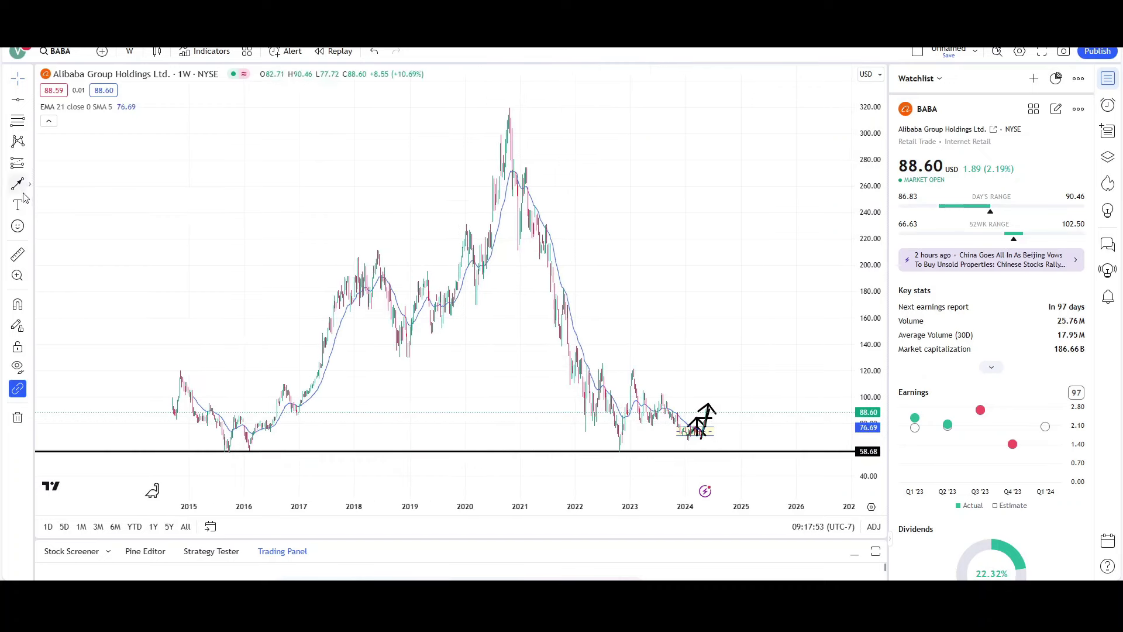
left_click(486, 403)
left_click(237, 449)
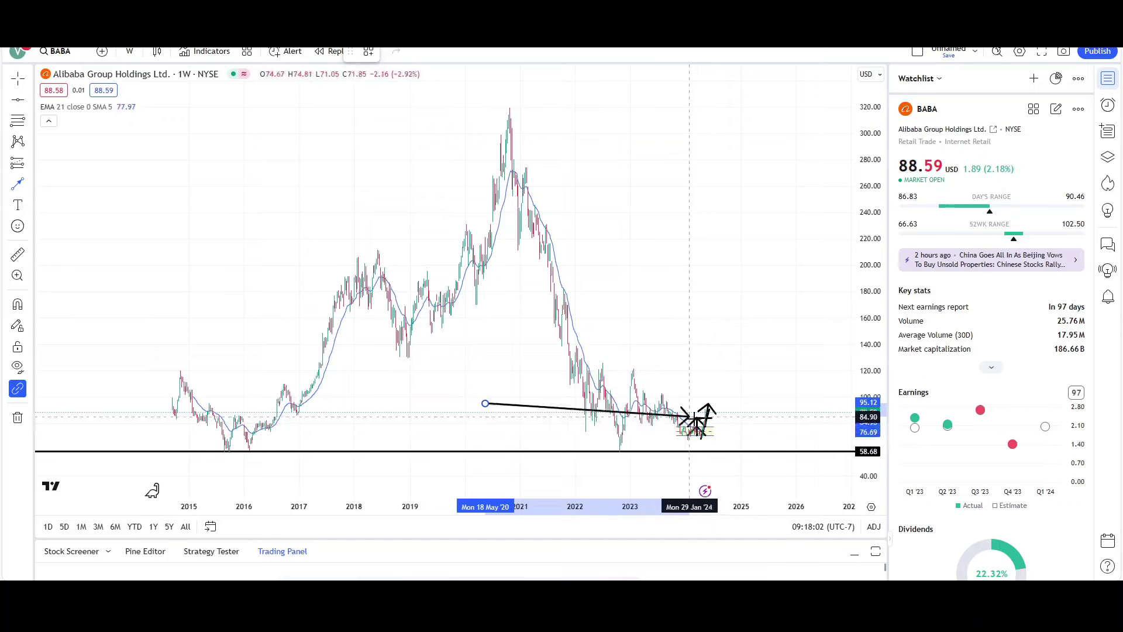
- Cancel the unfinished line and rescale the weekly chart, panning it to the right
key("Escape")
scroll(725, 353, "up", 7)
left_click_drag(870, 391, 870, 286)
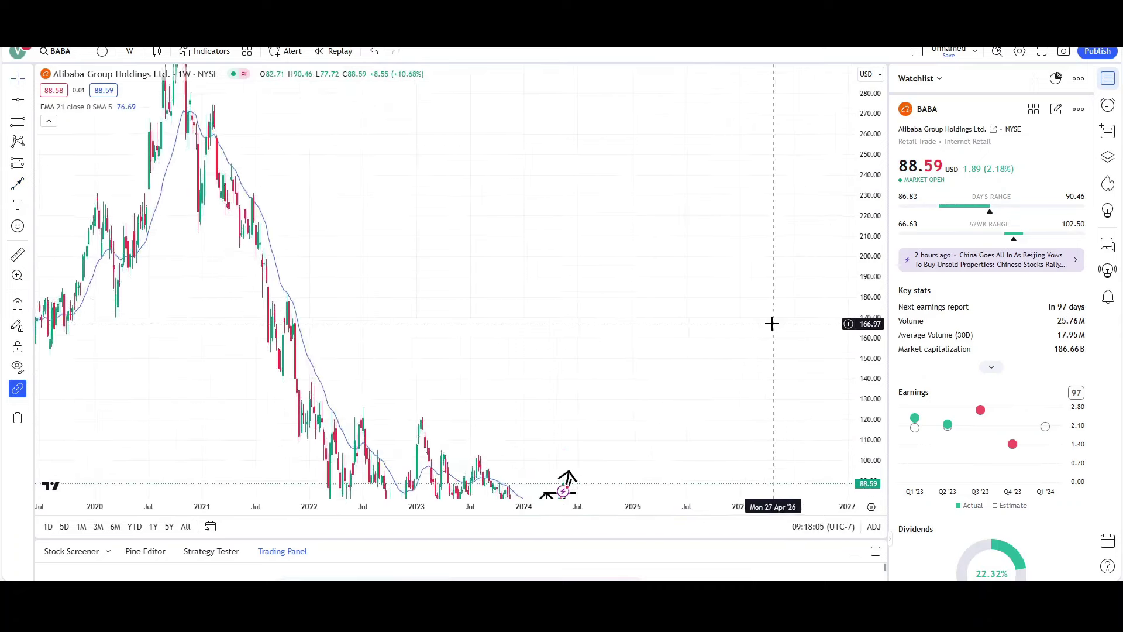
scroll(769, 328, "down", 4)
scroll(755, 364, "up", 5)
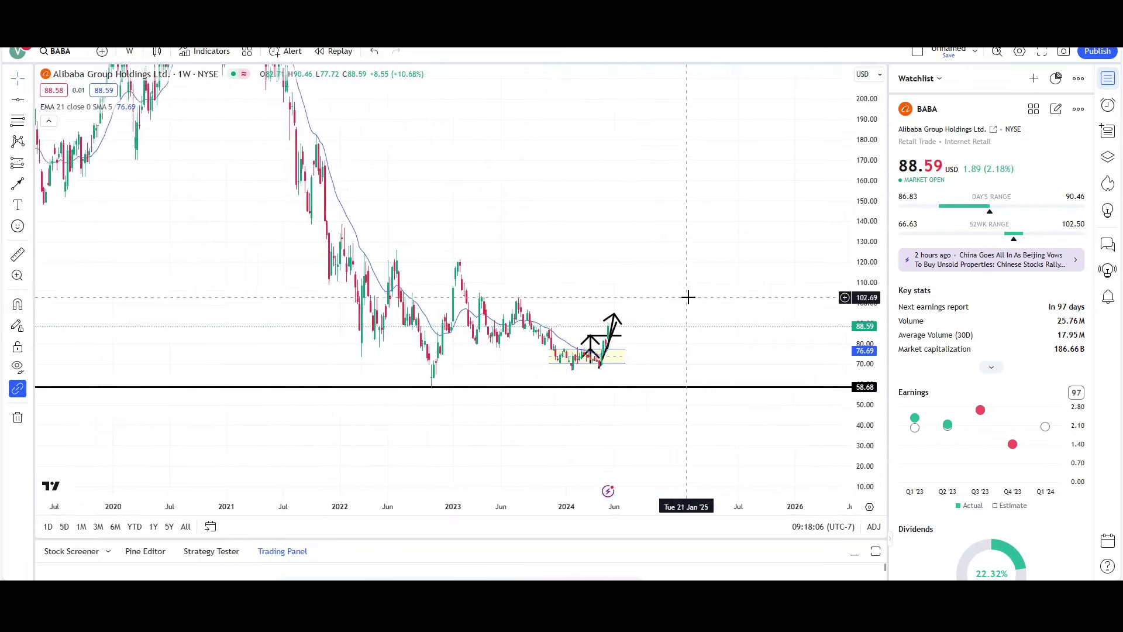
scroll(688, 375, "up", 5)
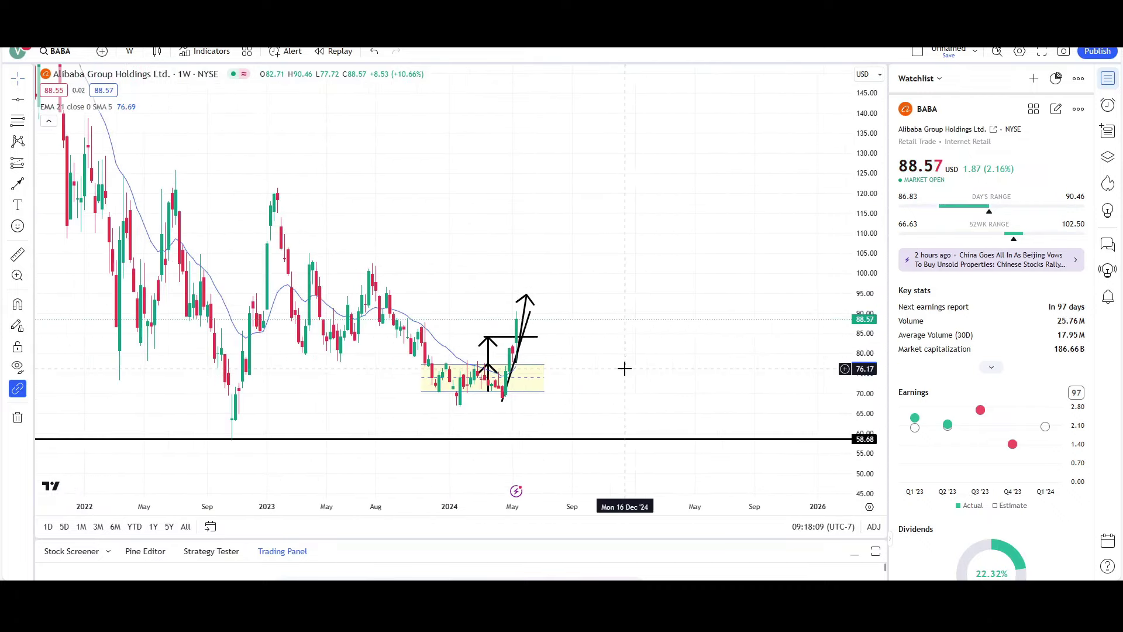
left_click_drag(688, 374, 719, 378)
- Draw a rectangle from 80 in early 2022 to about 120 in 2025 and fill it orange
left_click(29, 100)
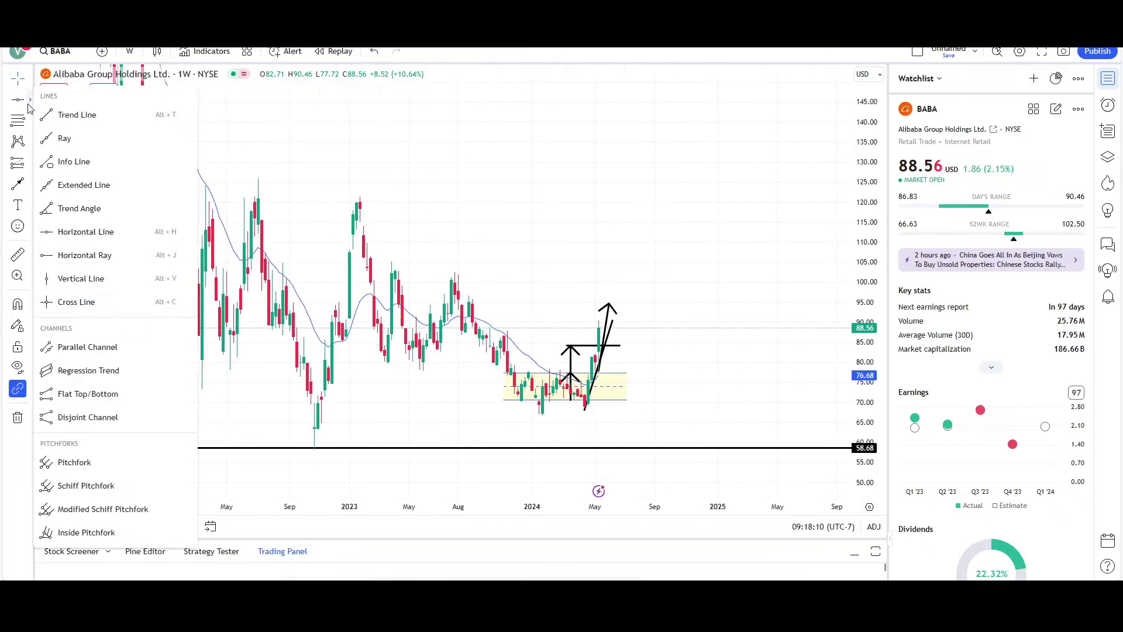
left_click(74, 346)
left_click(194, 361)
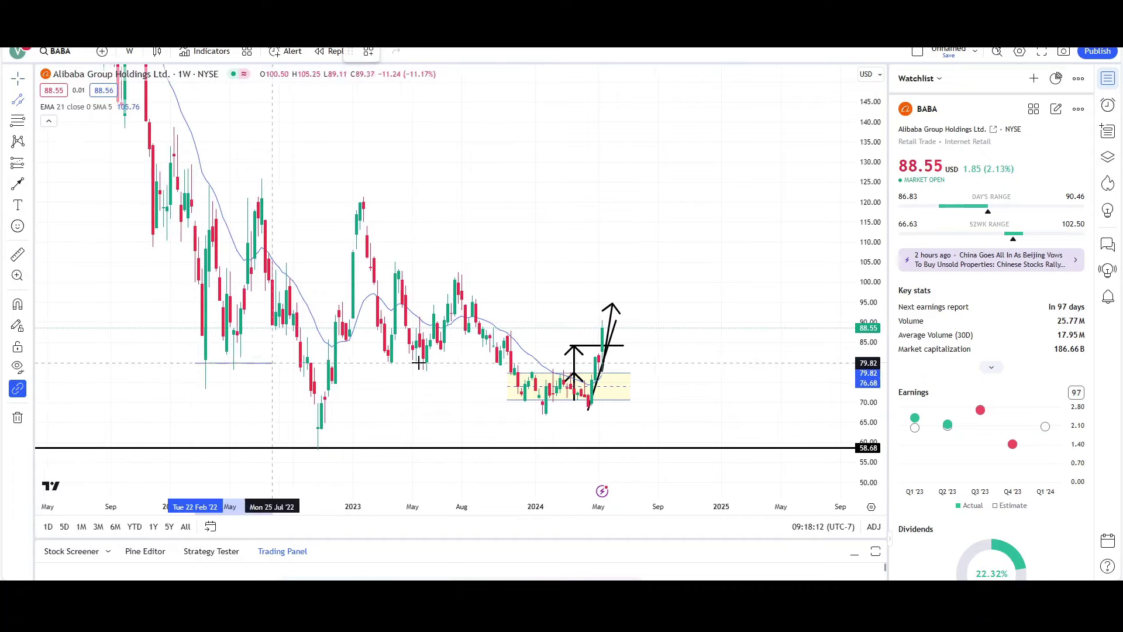
left_click(750, 361)
left_click(749, 199)
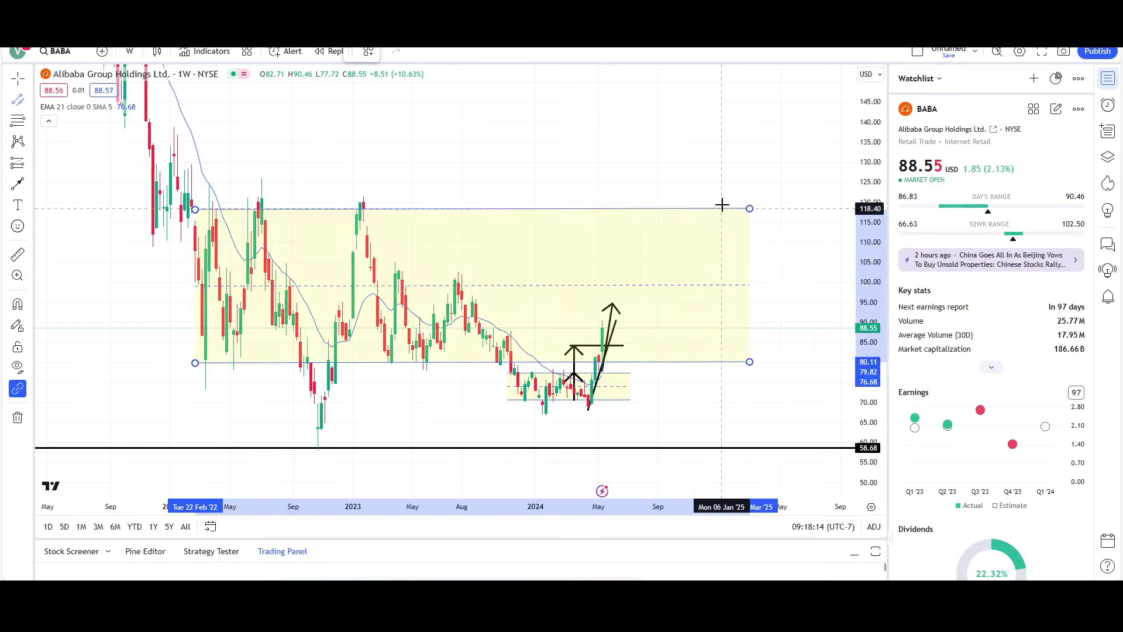
left_click(413, 51)
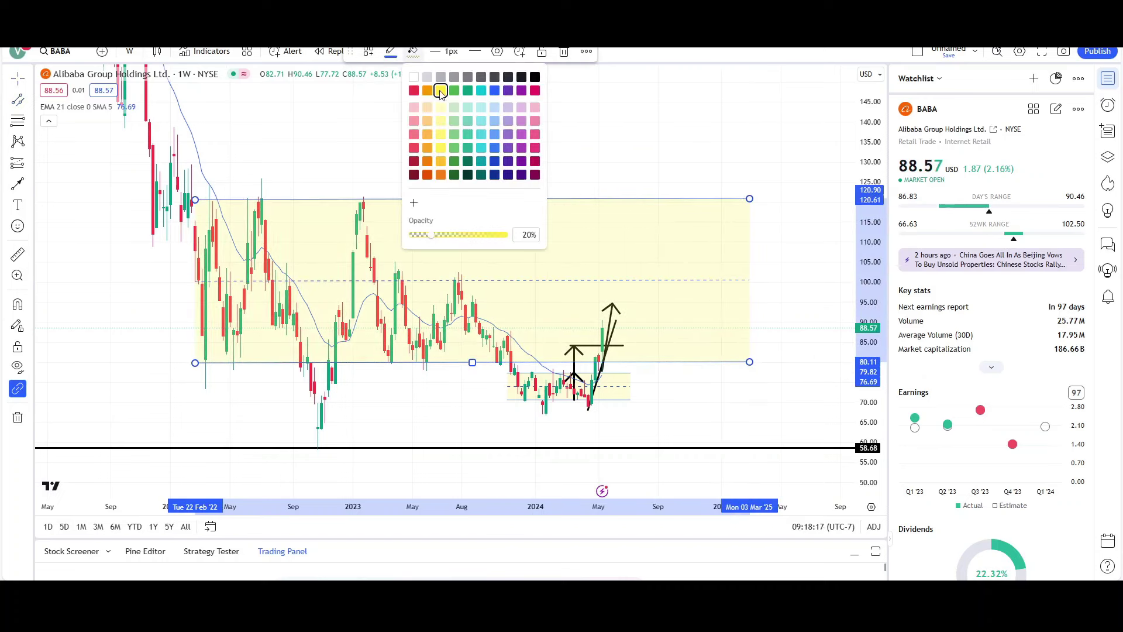
left_click(433, 100)
left_click(68, 159)
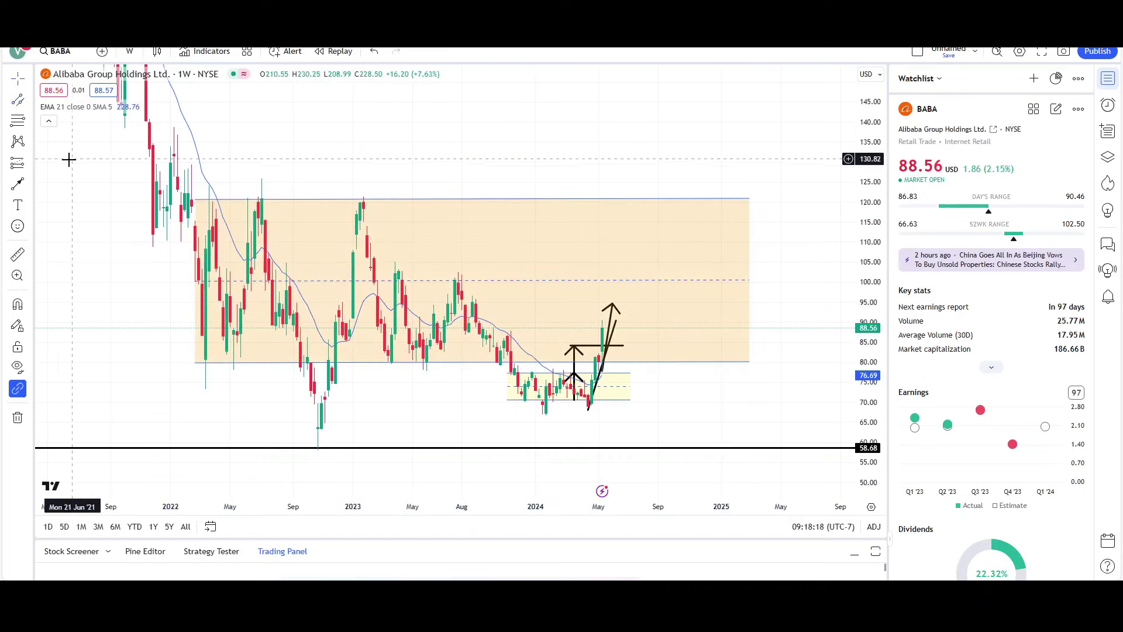
left_click(28, 105)
left_click(30, 184)
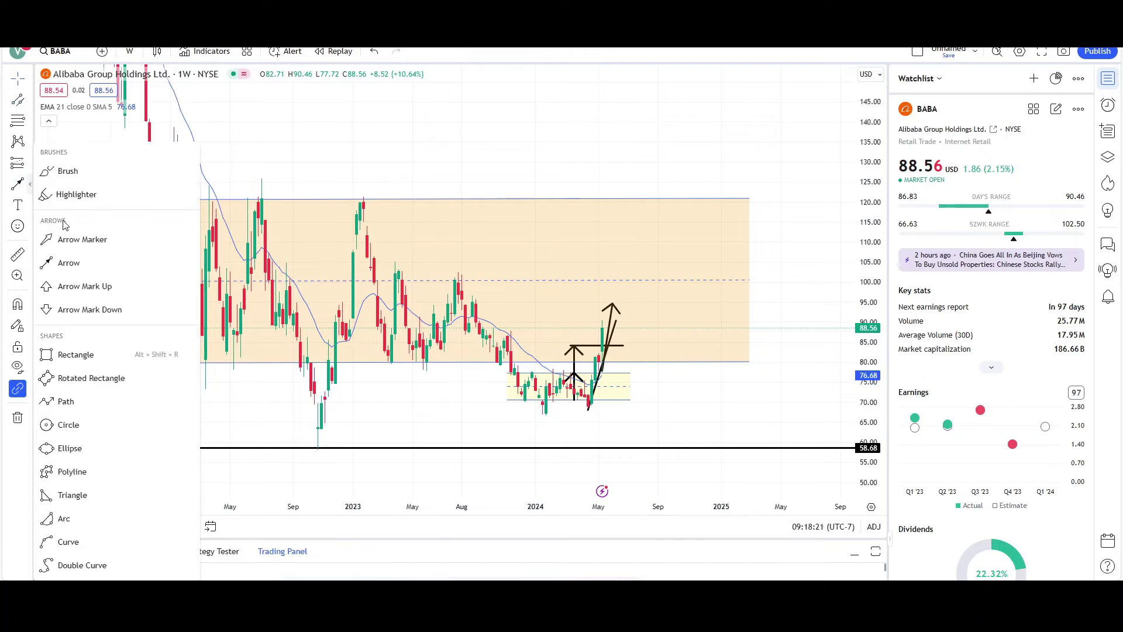
left_click(64, 171)
mouse_move(611, 358)
left_mouse_down()
mouse_move(623, 361)
mouse_move(570, 372)
mouse_move(617, 258)
mouse_move(637, 284)
left_mouse_up()
left_click(497, 51)
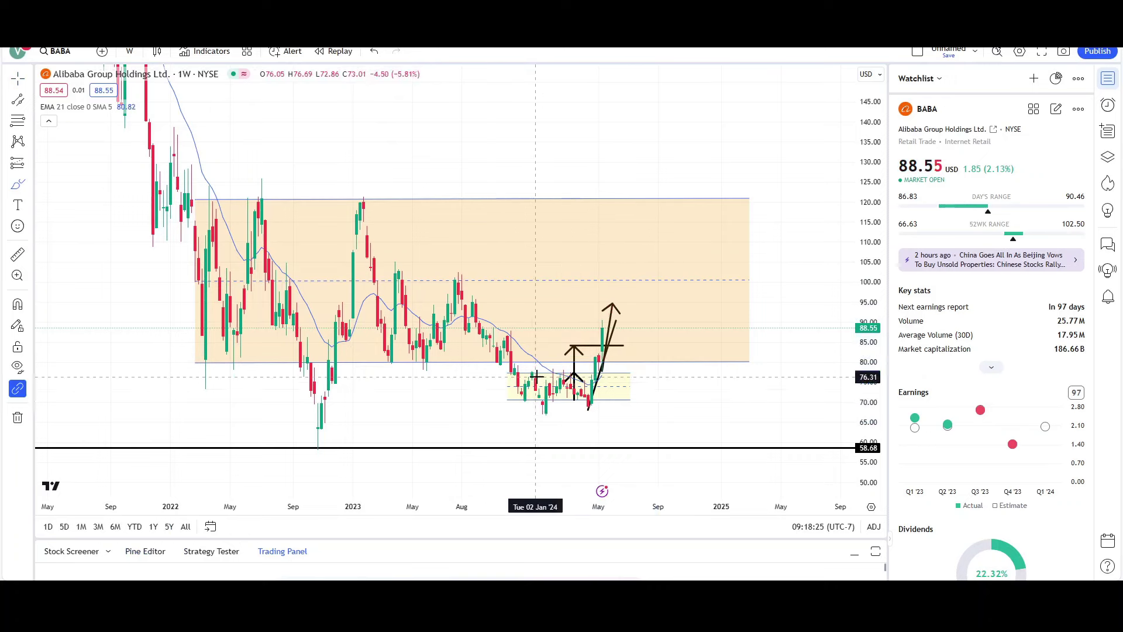
mouse_move(457, 235)
left_mouse_down()
mouse_move(327, 188)
mouse_move(666, 172)
left_mouse_up()
left_click_drag(559, 164, 325, 262)
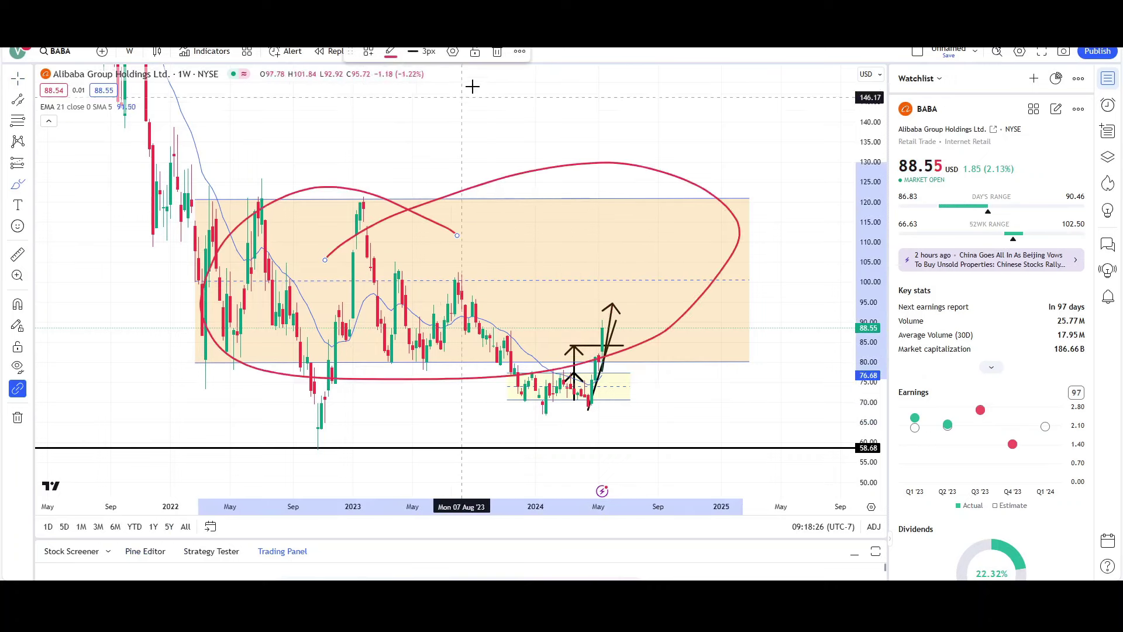
left_click(497, 51)
mouse_move(596, 367)
left_mouse_down()
mouse_move(532, 360)
mouse_move(539, 369)
mouse_move(690, 243)
mouse_move(750, 316)
left_mouse_up()
left_click(497, 52)
mouse_move(653, 138)
left_mouse_down()
mouse_move(626, 123)
mouse_move(677, 175)
mouse_move(679, 120)
mouse_move(758, 76)
left_mouse_up()
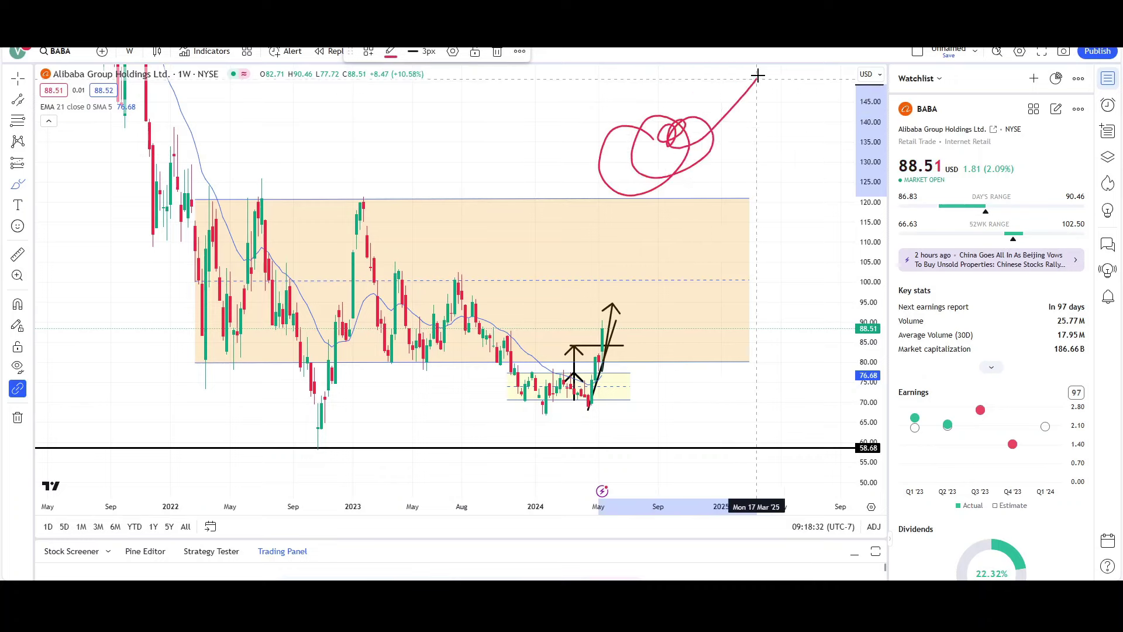
left_click(498, 51)
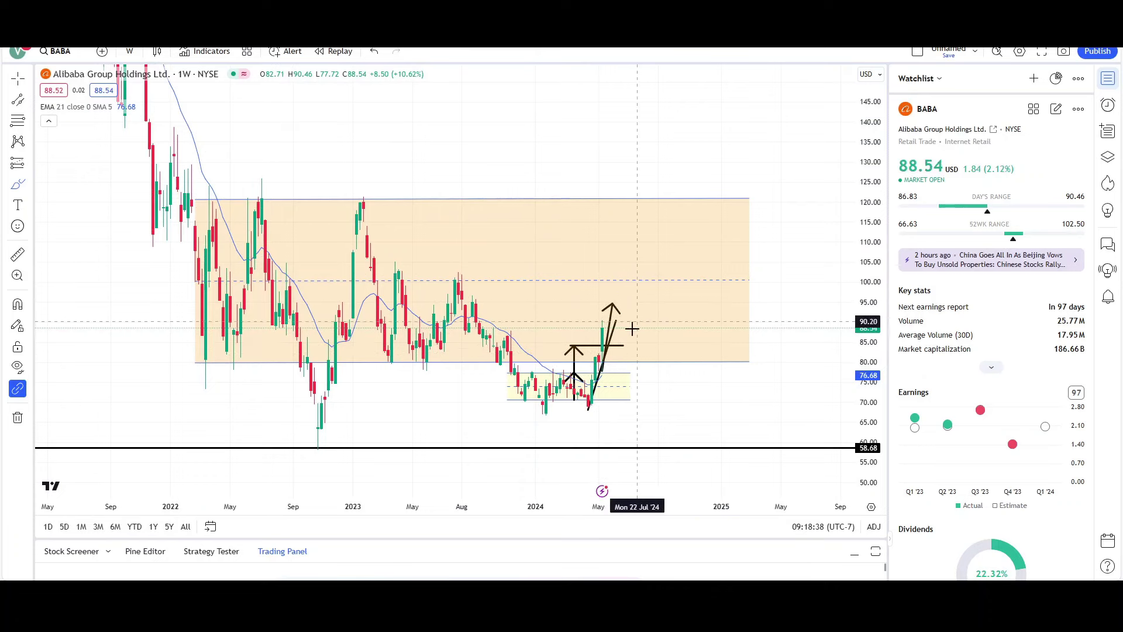
left_click_drag(632, 329, 668, 198)
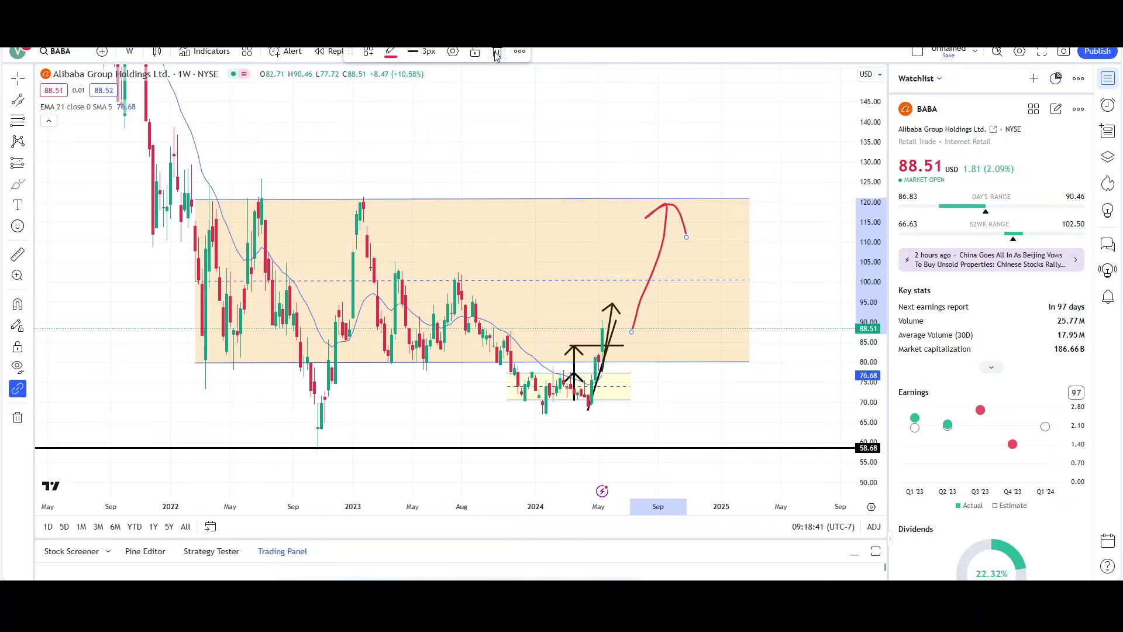
key("Delete")
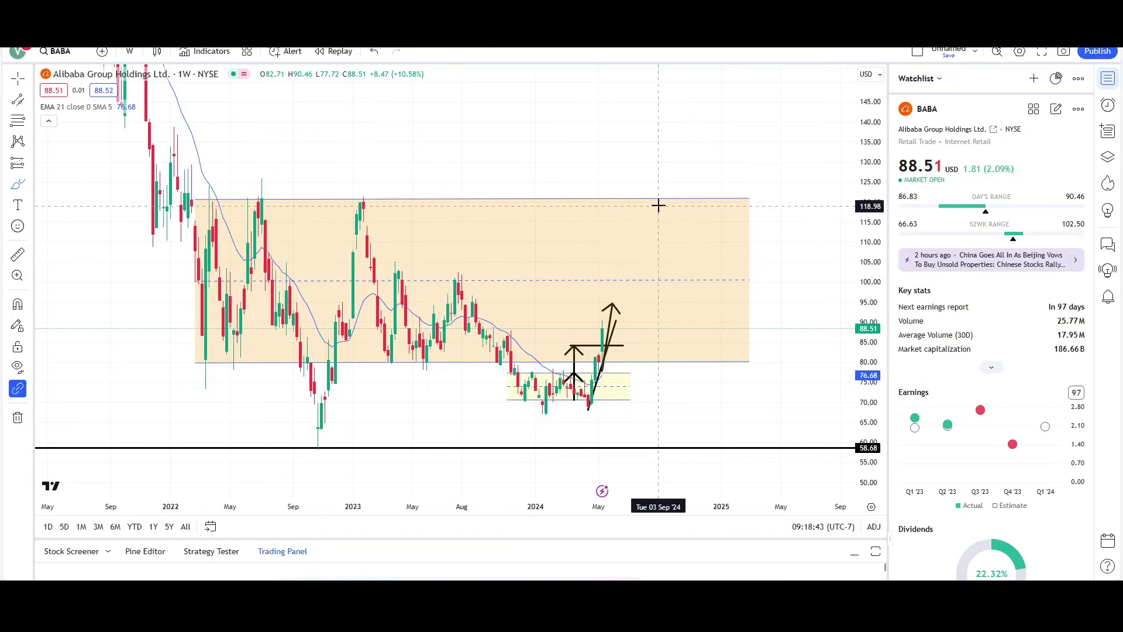
left_click_drag(654, 188, 659, 175)
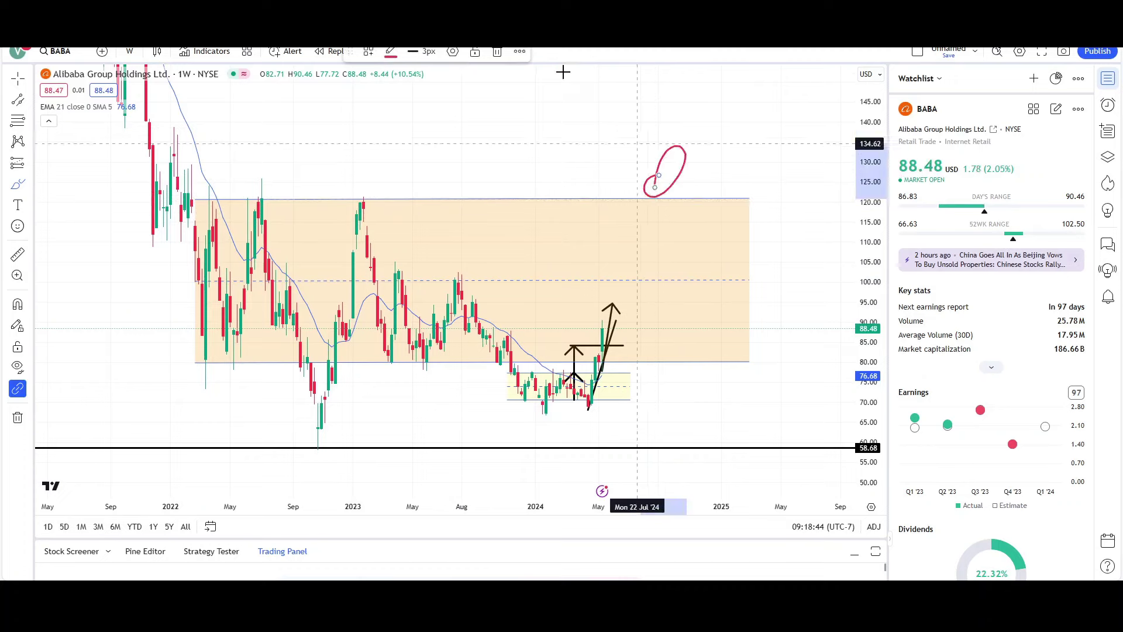
left_click(497, 52)
mouse_move(620, 386)
left_mouse_down()
mouse_move(672, 281)
mouse_move(704, 309)
left_mouse_up()
left_click(497, 52)
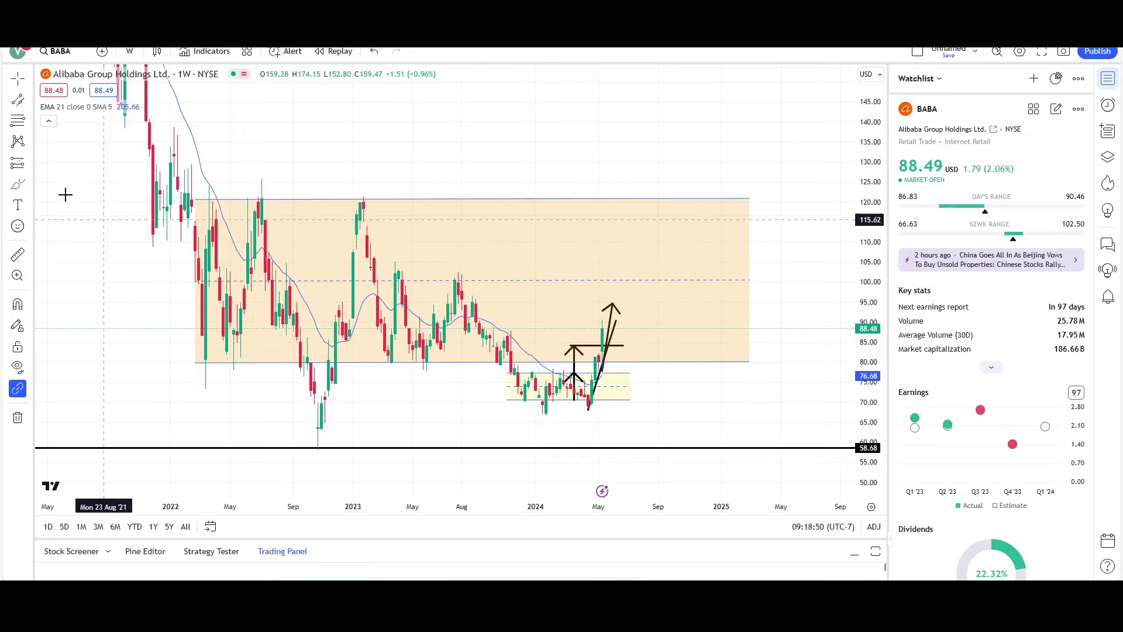
- Draw a descending trendline from the January 2023 high to about 62 in August 2024
left_click(29, 100)
left_click(63, 115)
left_click(359, 197)
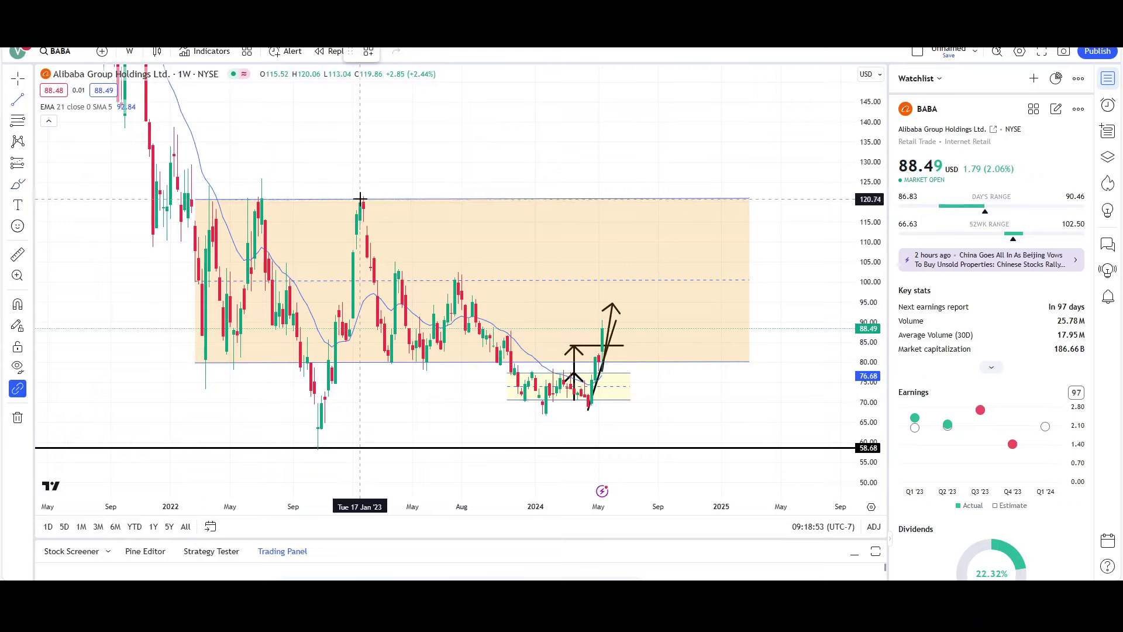
left_click(637, 432)
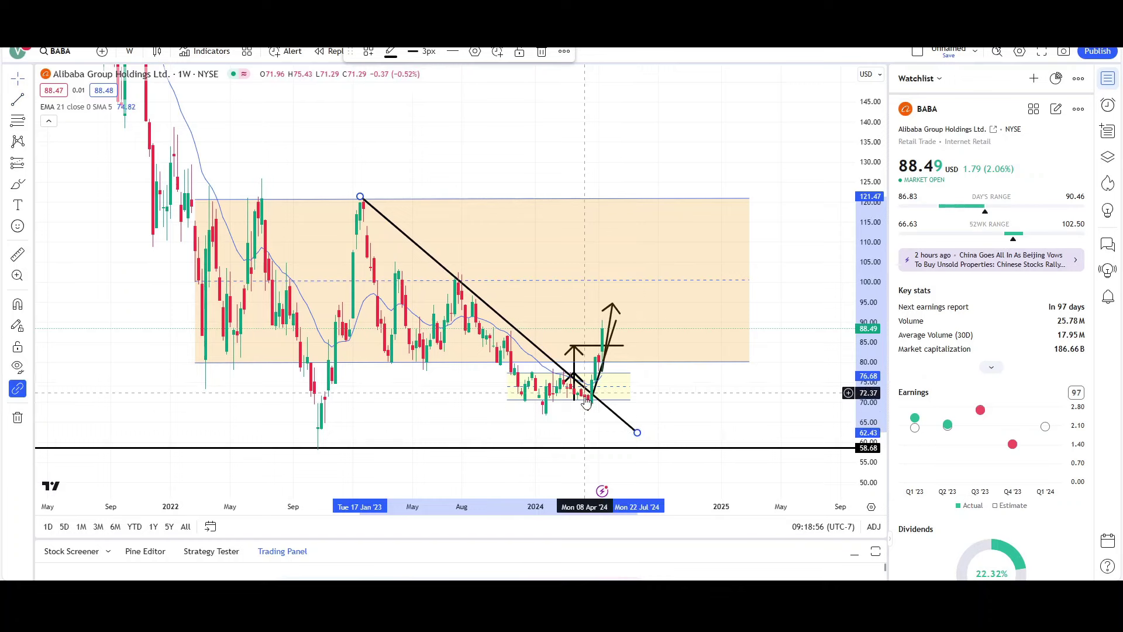
- Start an arrow beside the breakout candles with the Arrow tool
left_click(31, 186)
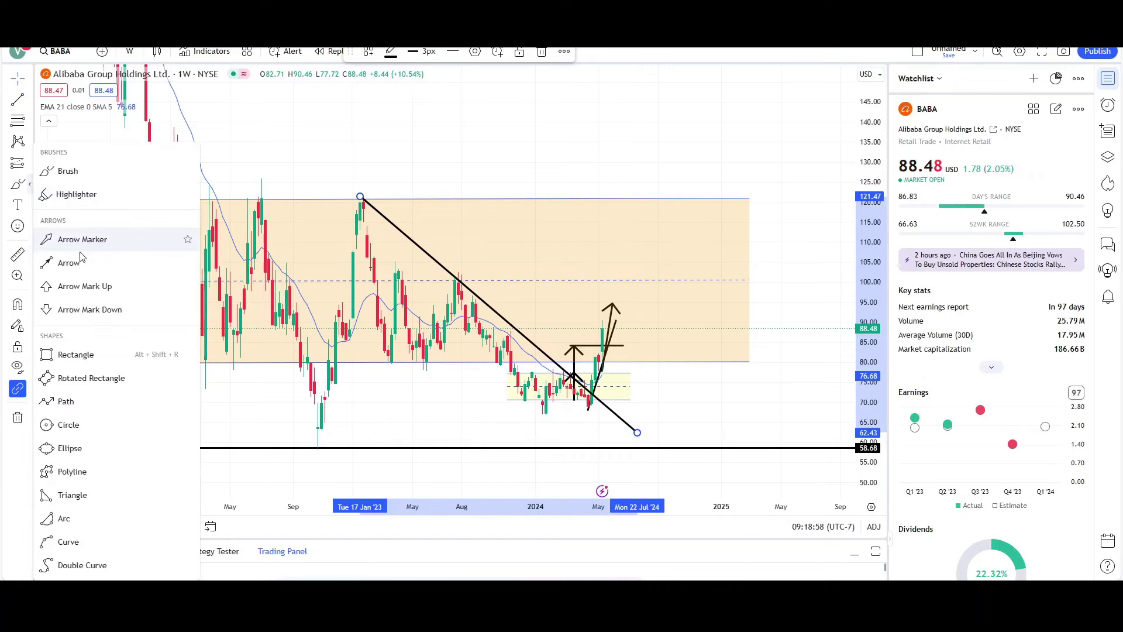
left_click(70, 259)
left_click(781, 385)
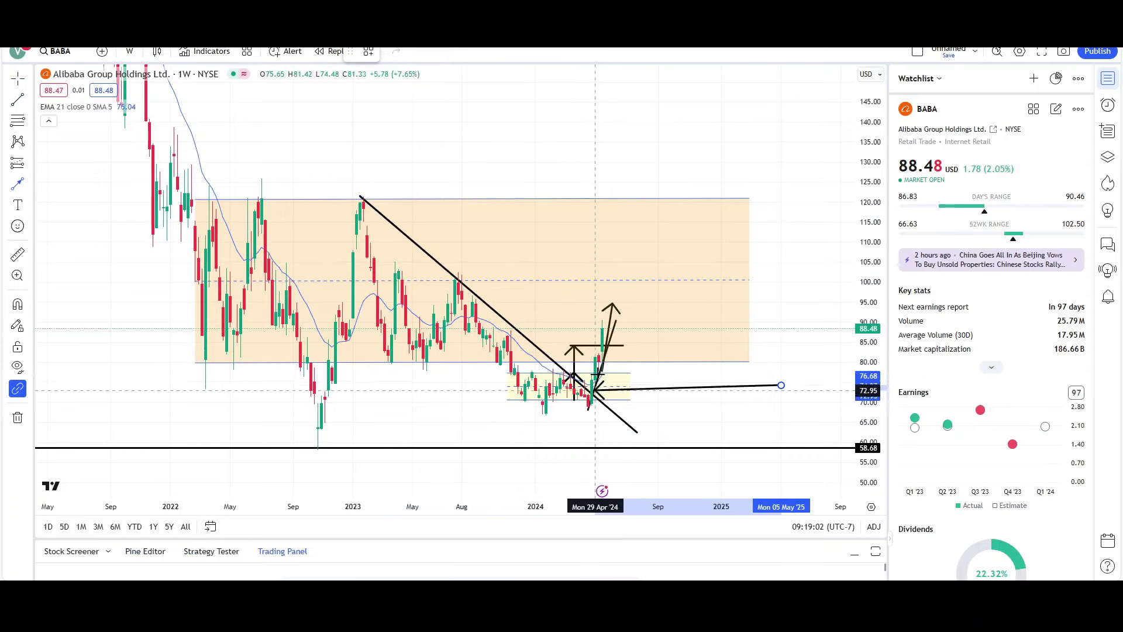
- Cancel the unfinished arrow, then sketch and delete three red freehand strokes around the breakout
key("Escape")
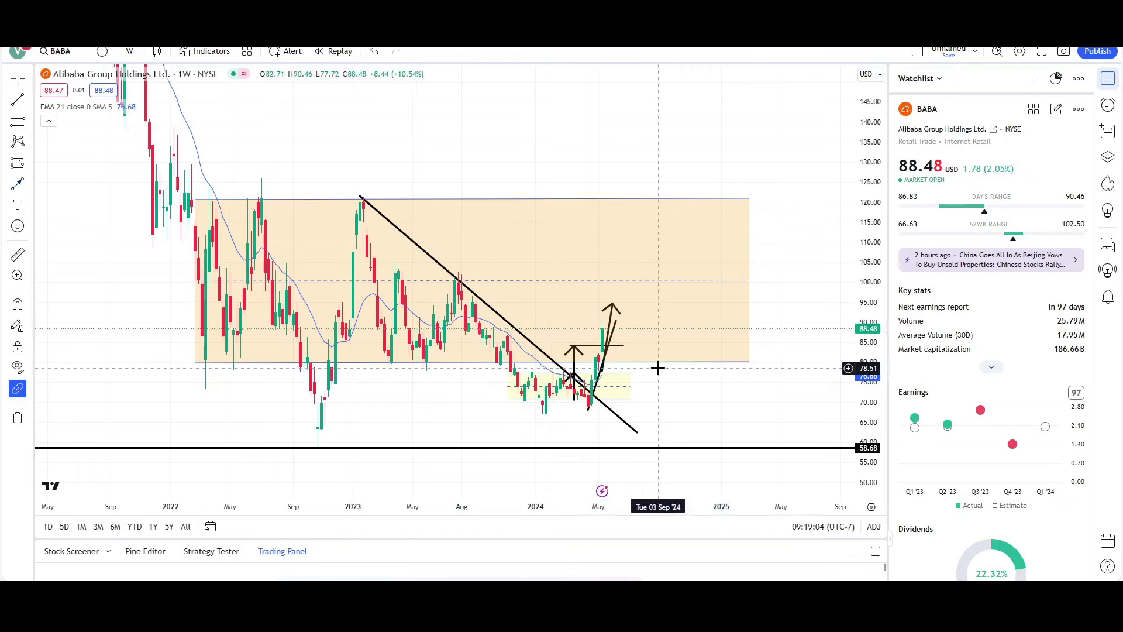
left_click(31, 191)
left_click(59, 191)
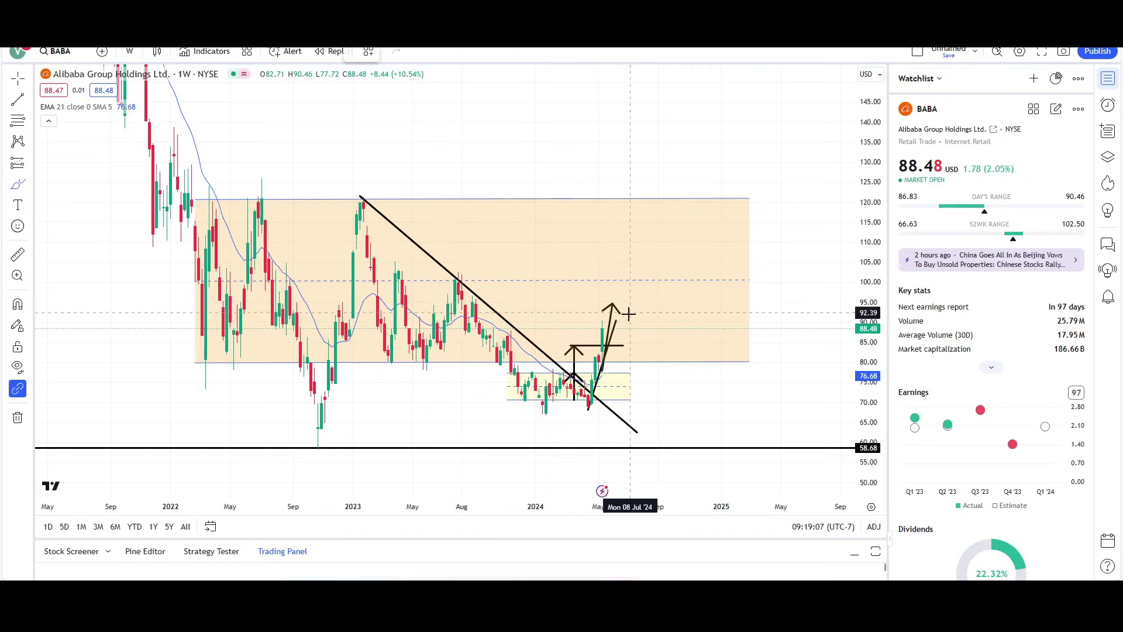
left_click_drag(609, 321, 641, 404)
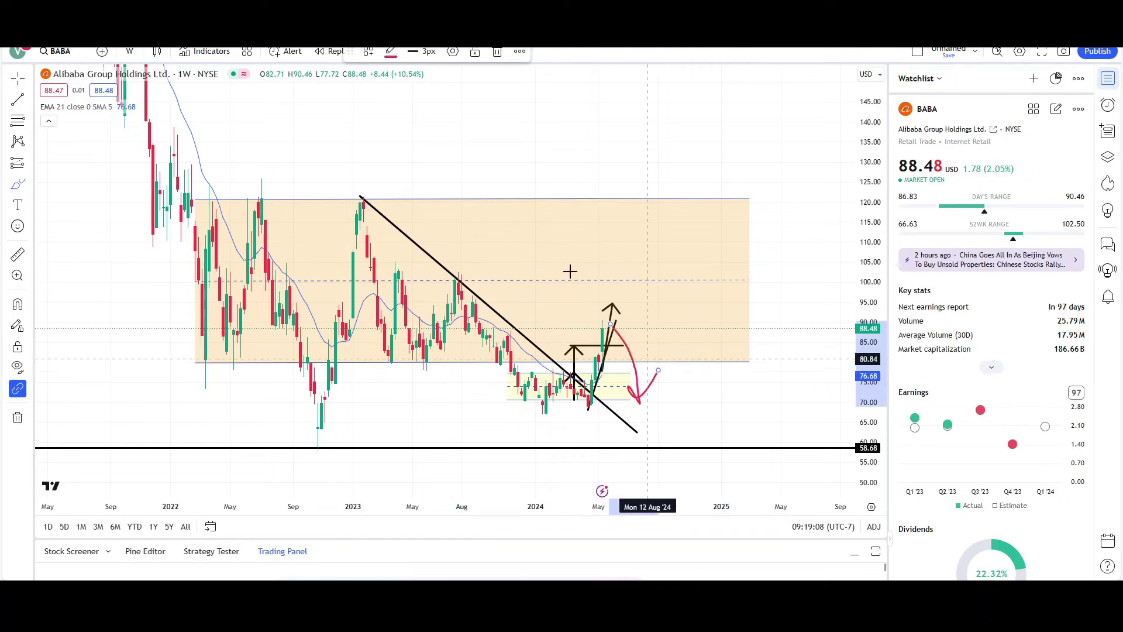
left_click(497, 52)
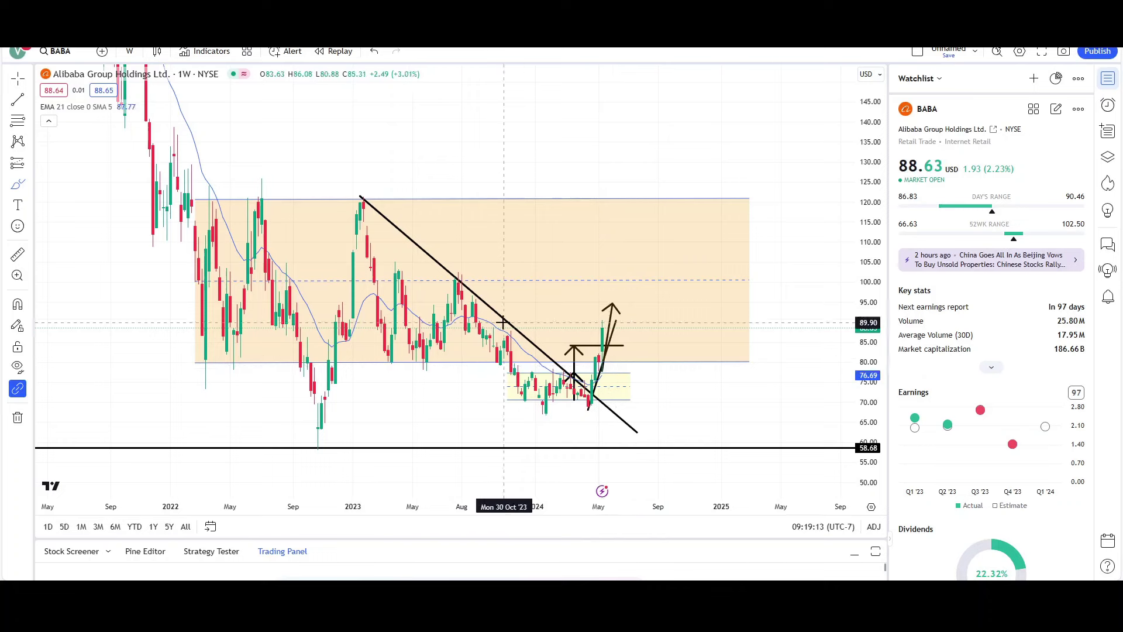
left_click_drag(535, 373, 604, 365)
left_click(498, 53)
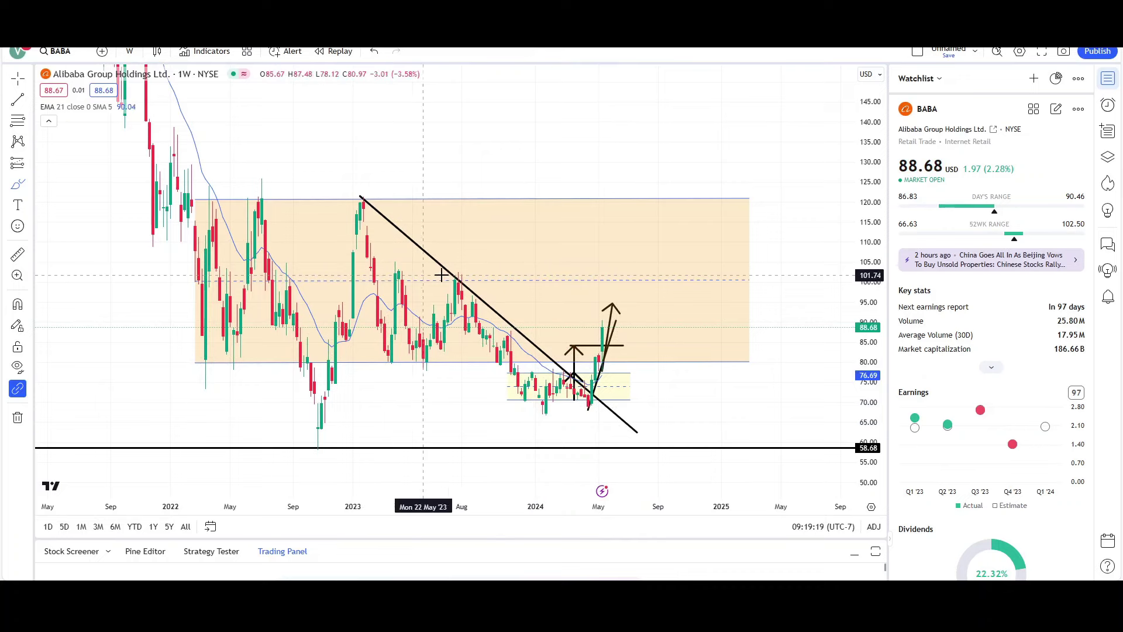
left_click_drag(622, 269, 613, 268)
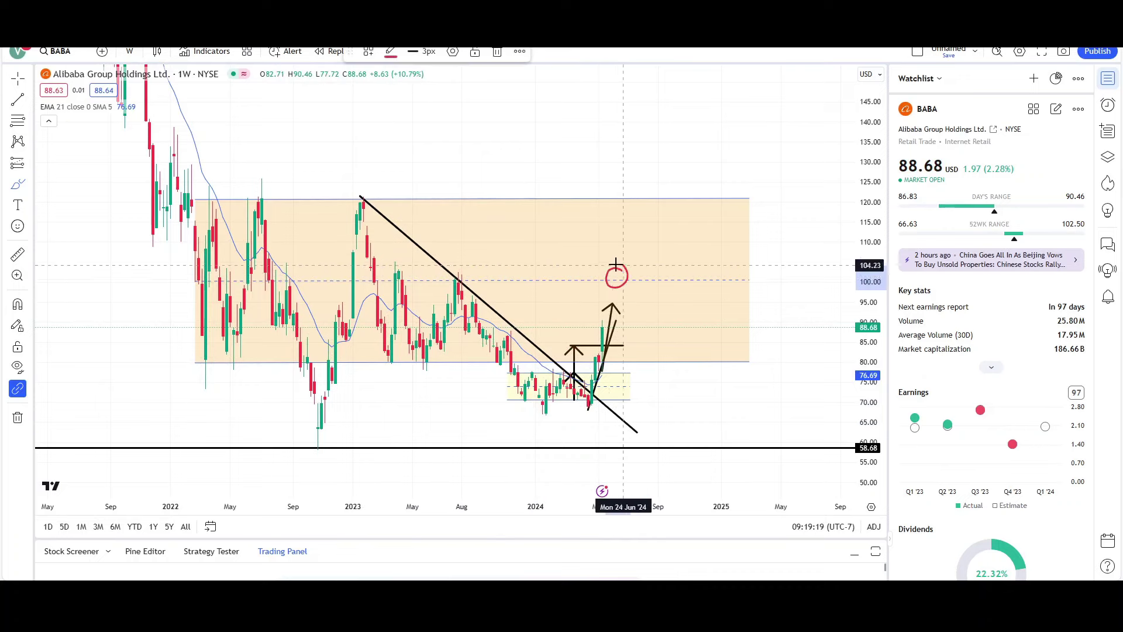
left_click(496, 52)
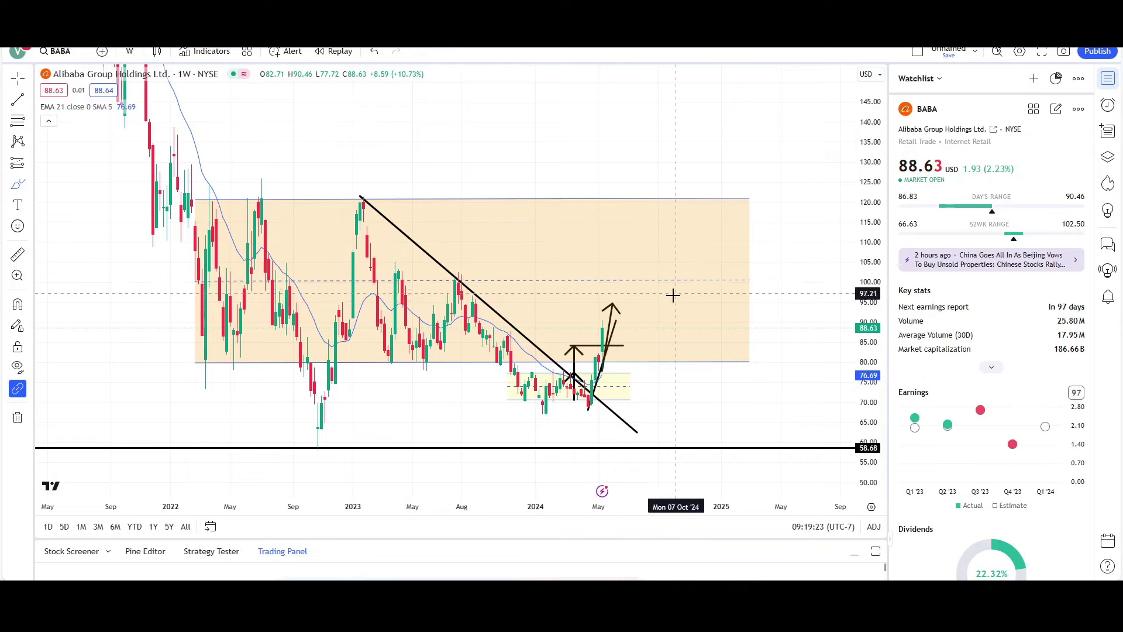
- Switch BABA to 1-day candles and auto-fit the price scale
left_click(129, 51)
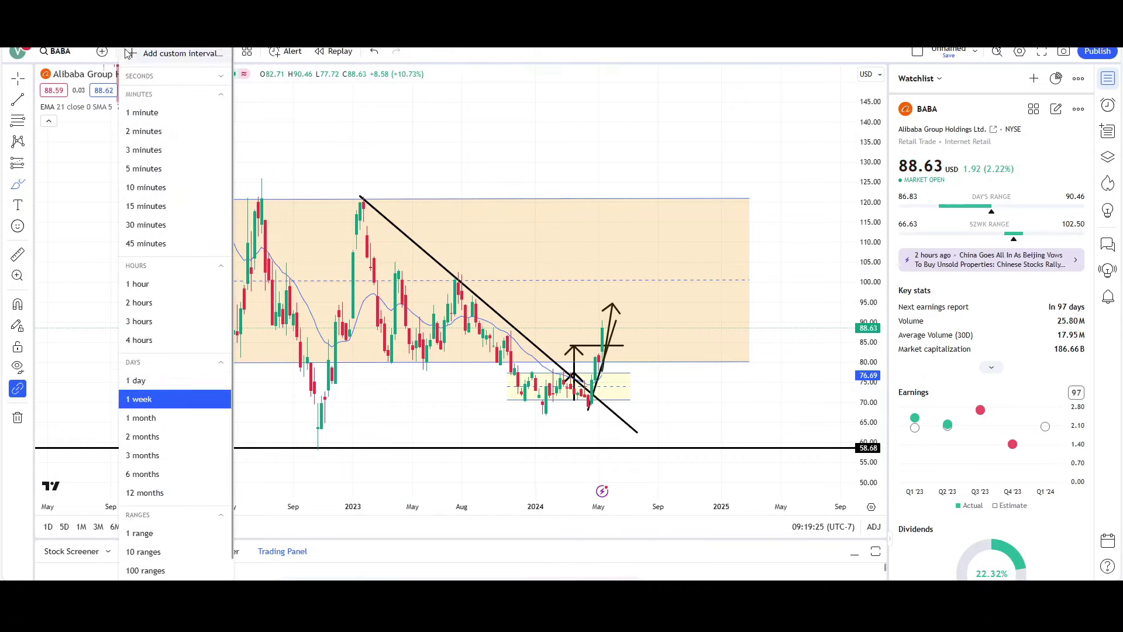
left_click(135, 380)
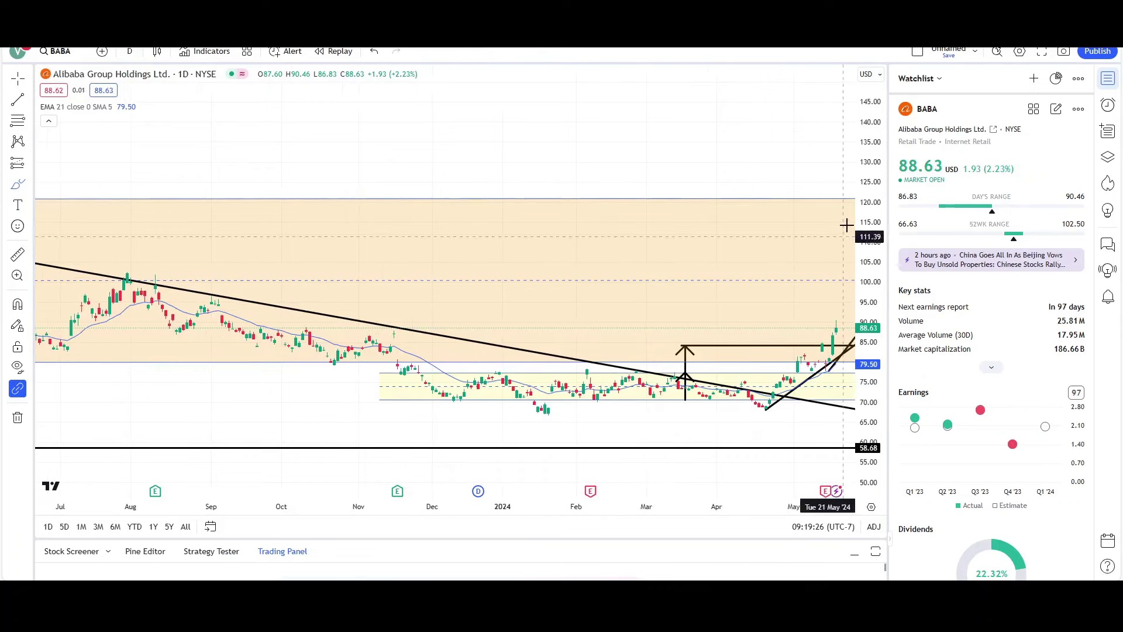
double_click(875, 196)
- Reframe the chart around the yellow consolidation box, descending trendline and breakout arrows
left_click(23, 78)
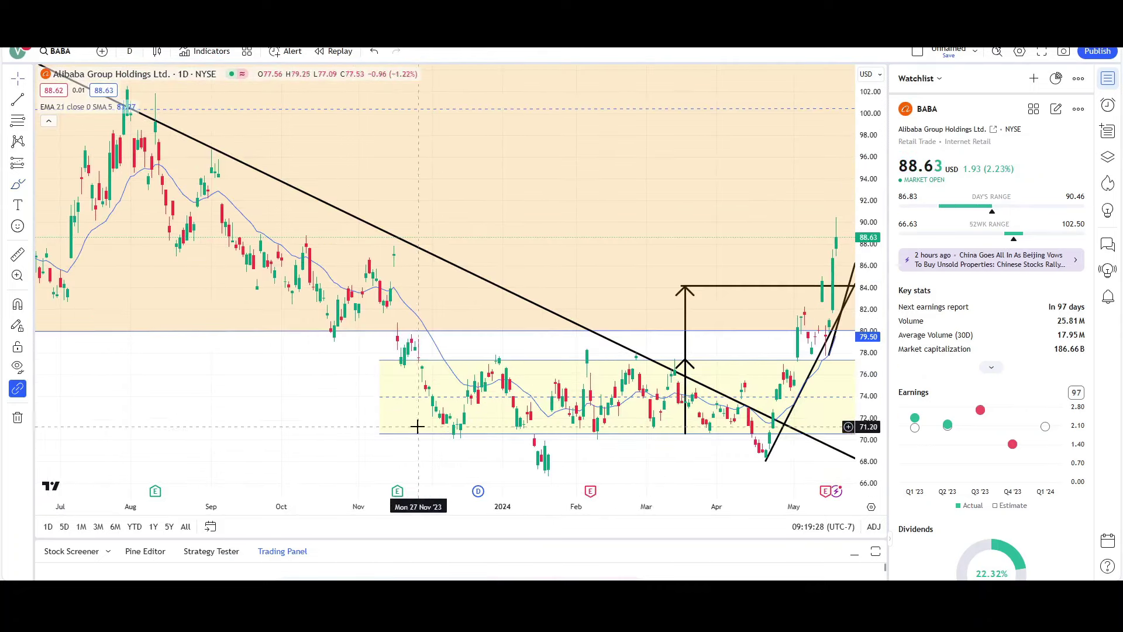
left_click_drag(321, 401, 85, 398)
scroll(723, 317, "down", 3)
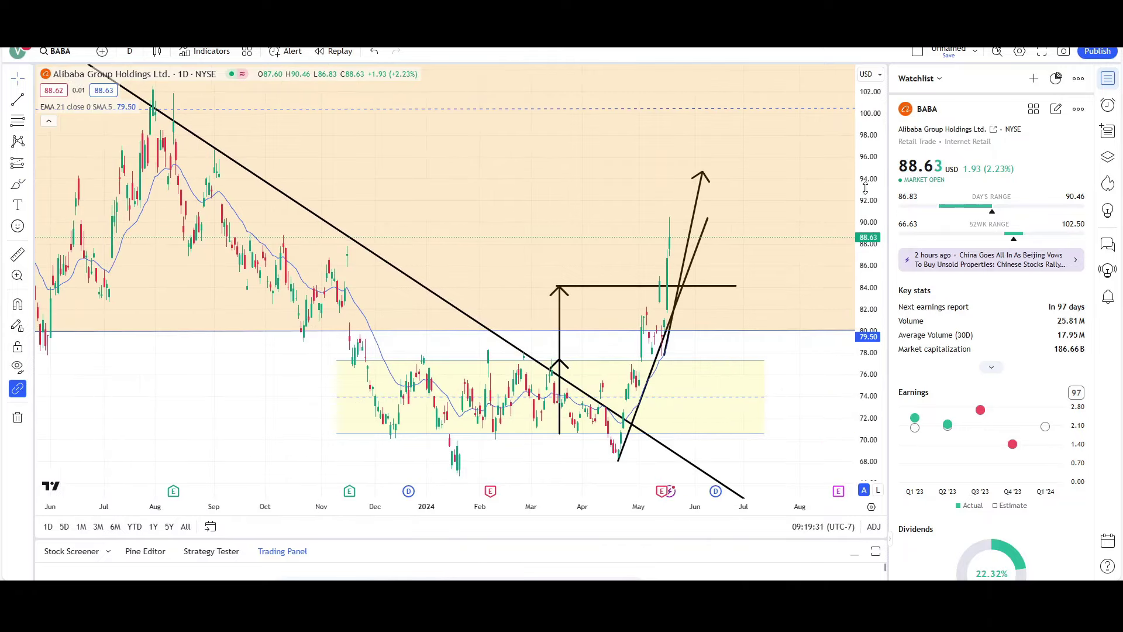
left_click_drag(866, 188, 864, 336)
left_click_drag(776, 365, 667, 408)
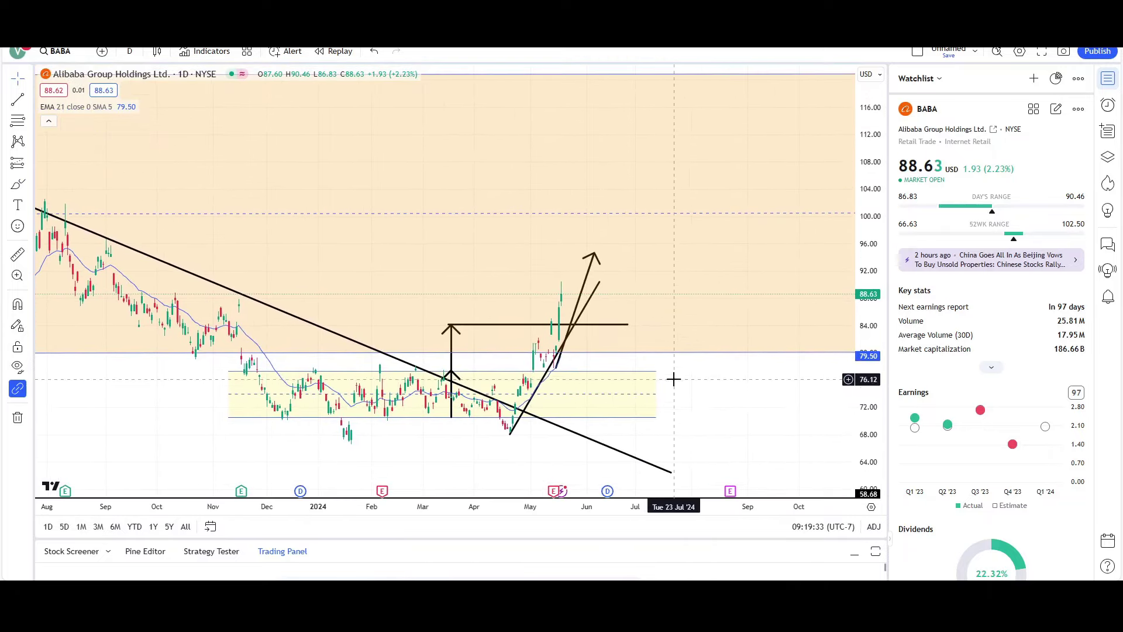